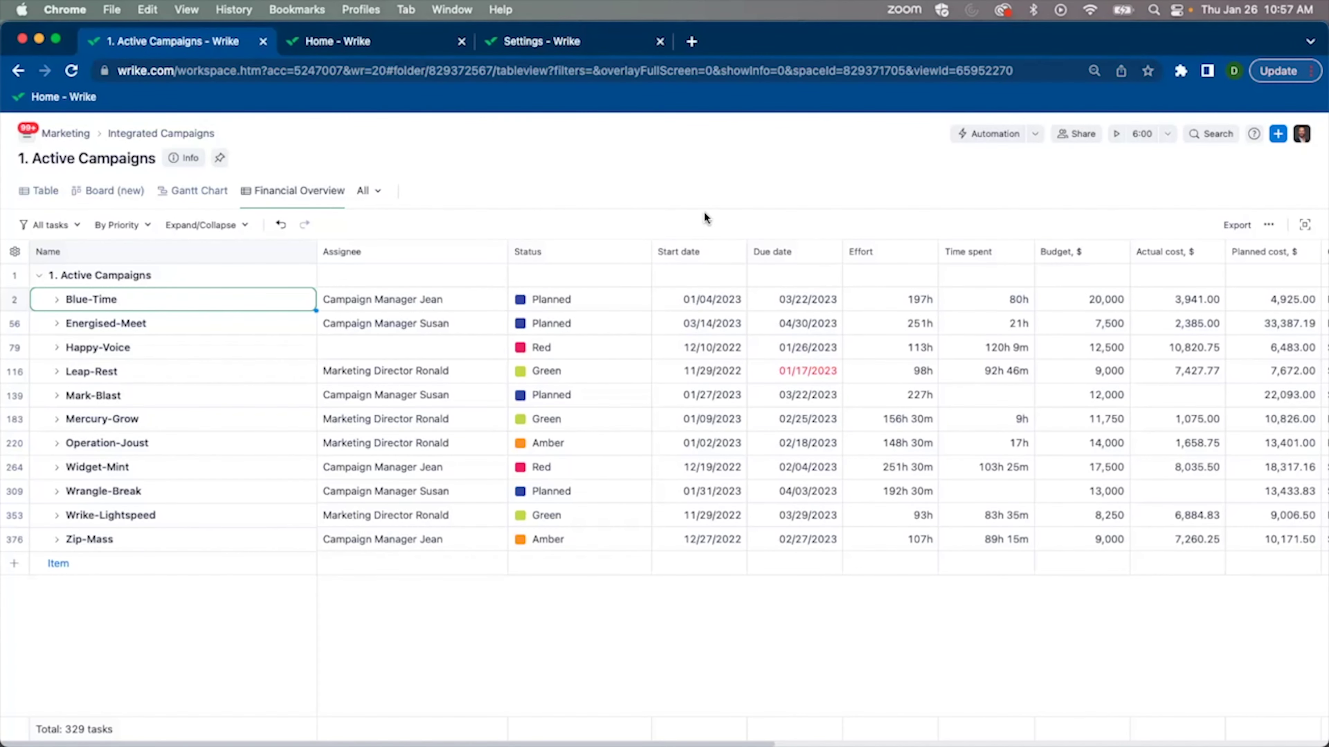
From account settings, start a new job role named Designer 2.
{"action": "left_click", "coordinate": [14, 252]}
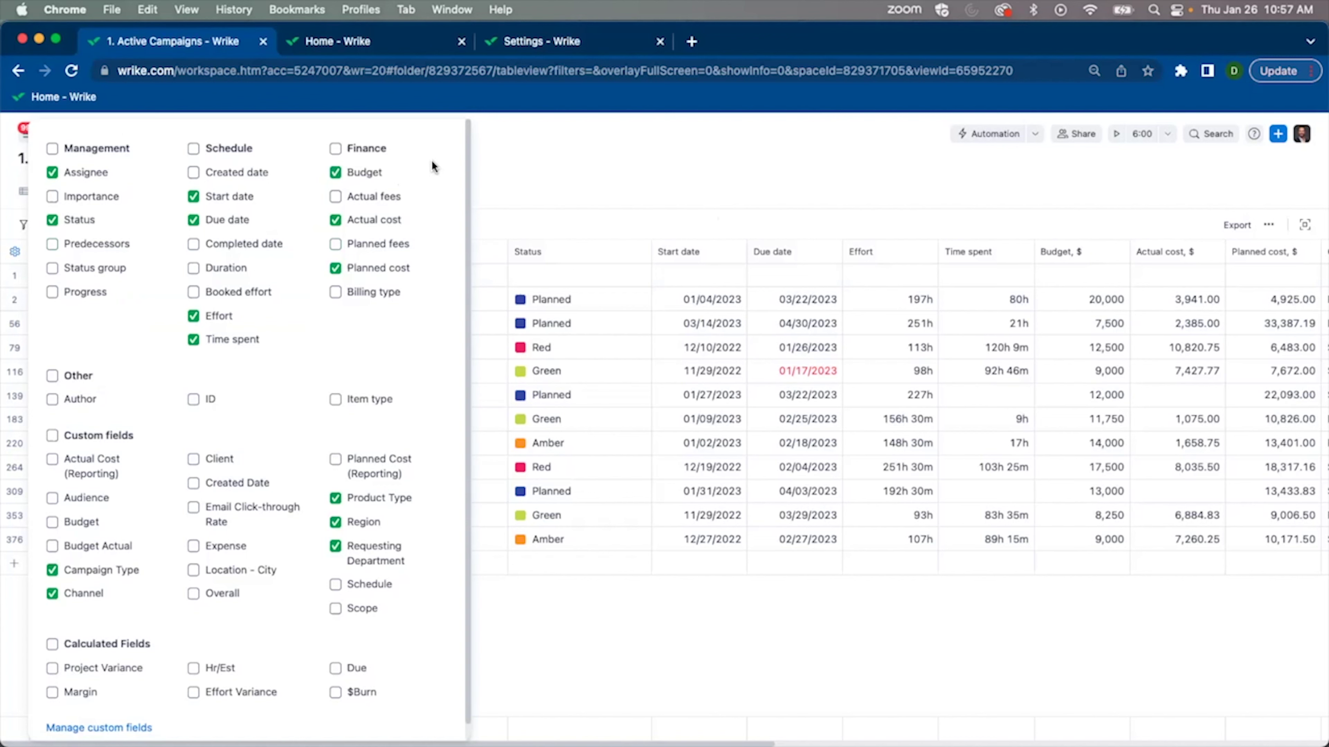
{"action": "left_click", "coordinate": [698, 212]}
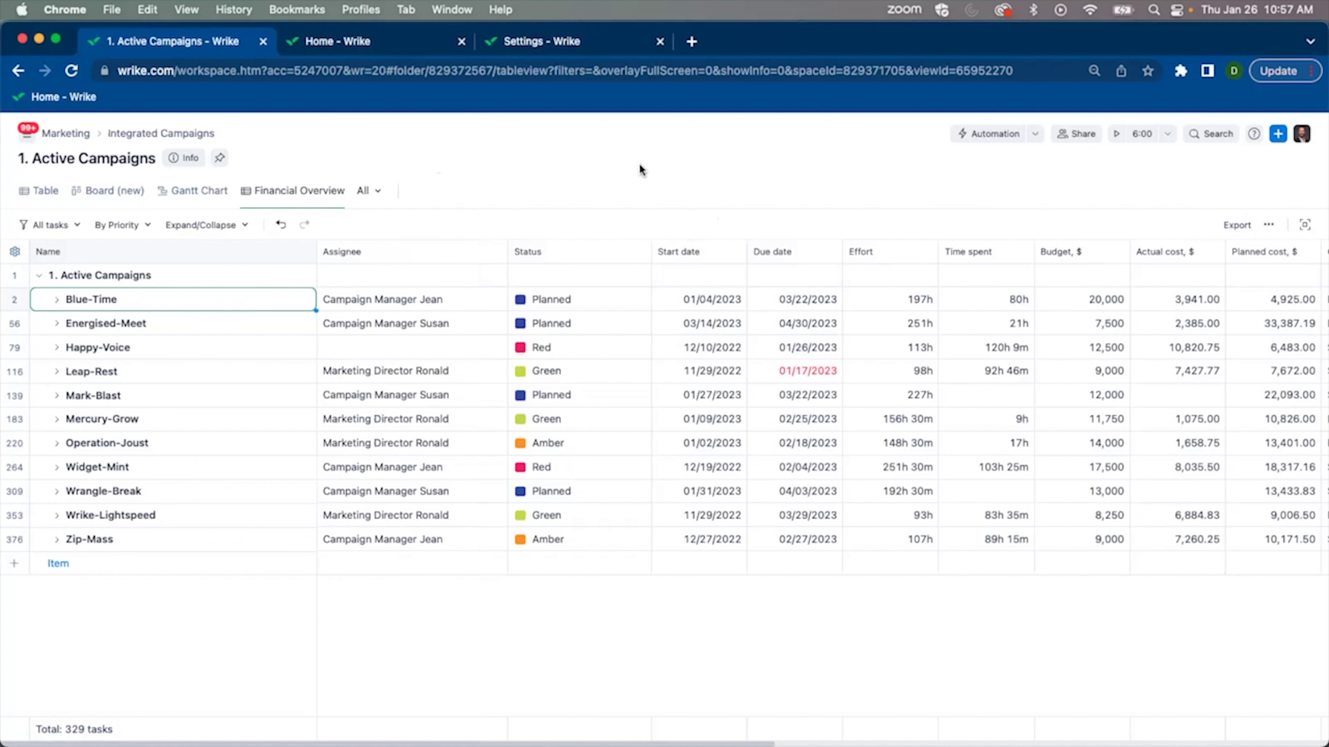
{"action": "left_click", "coordinate": [582, 47]}
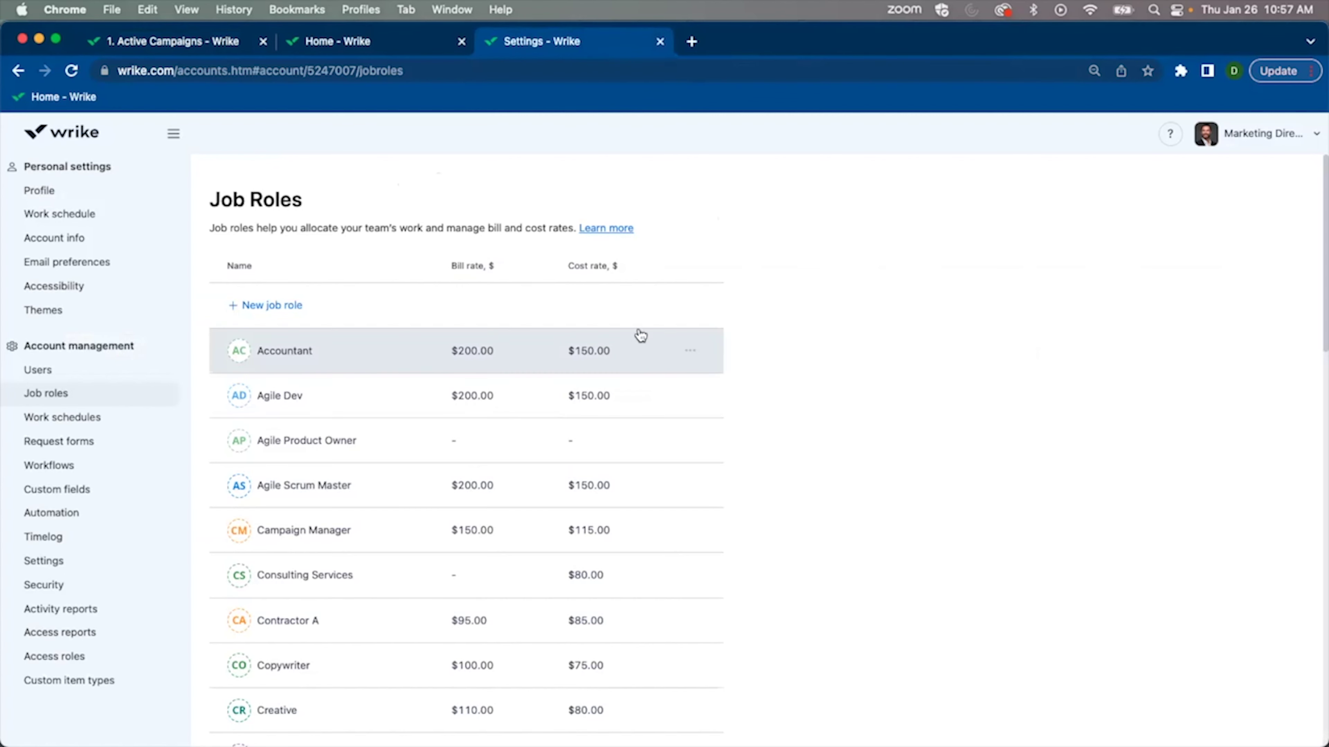
{"action": "left_click", "coordinate": [313, 299]}
{"action": "type", "text": "Designer"}
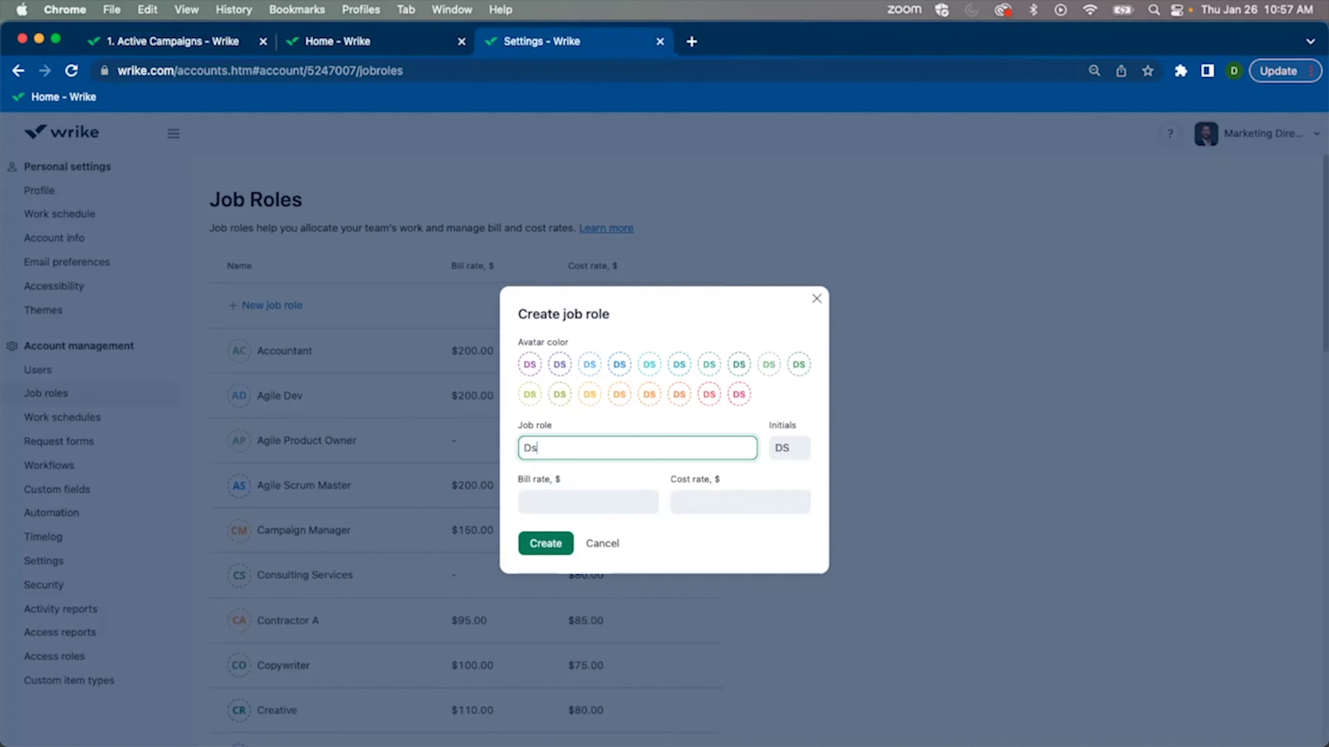
{"action": "type", "text": " 2"}
Give Designer 2 the red avatar, a 200 bill rate and 150 cost rate, and create it.
{"action": "left_click", "coordinate": [714, 401]}
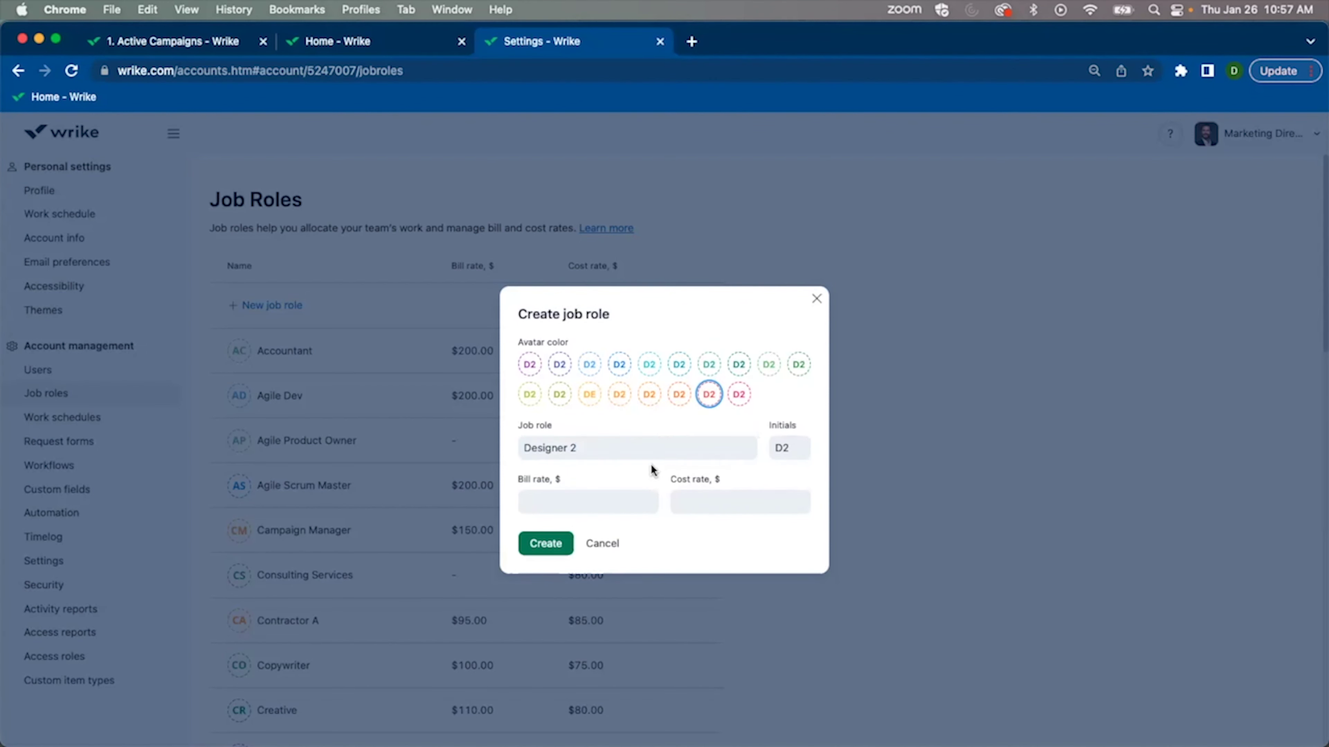
{"action": "left_click", "coordinate": [633, 495]}
{"action": "left_click", "coordinate": [632, 501]}
{"action": "type", "text": "2"}
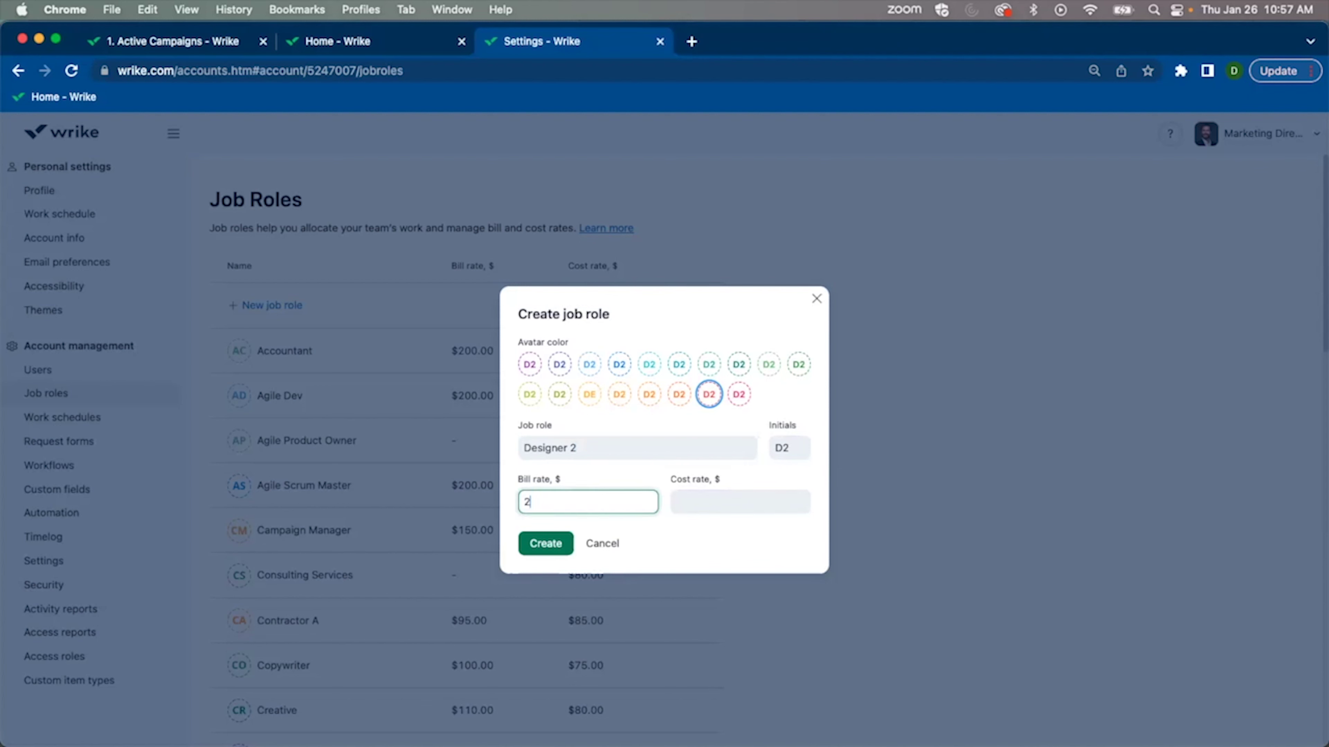
{"action": "type", "text": "00"}
{"action": "left_click", "coordinate": [702, 498]}
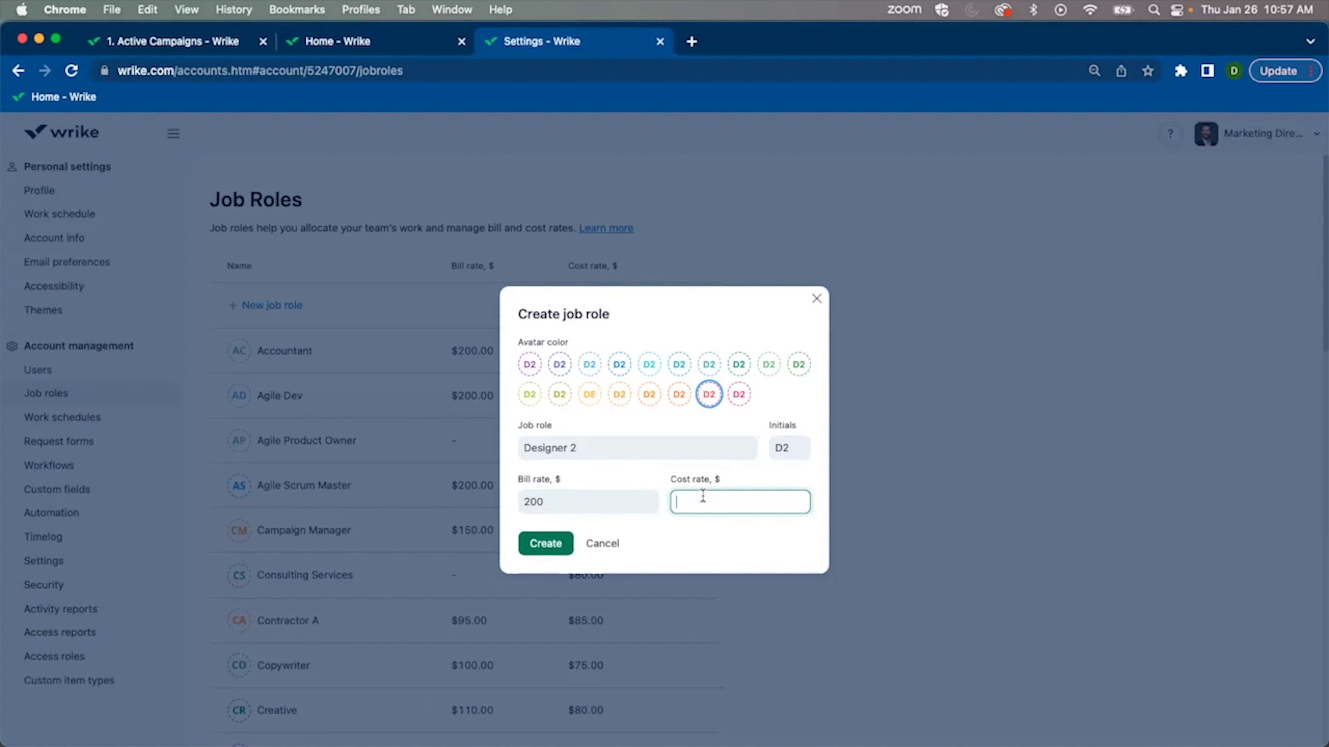
{"action": "type", "text": "150"}
{"action": "left_click", "coordinate": [545, 543]}
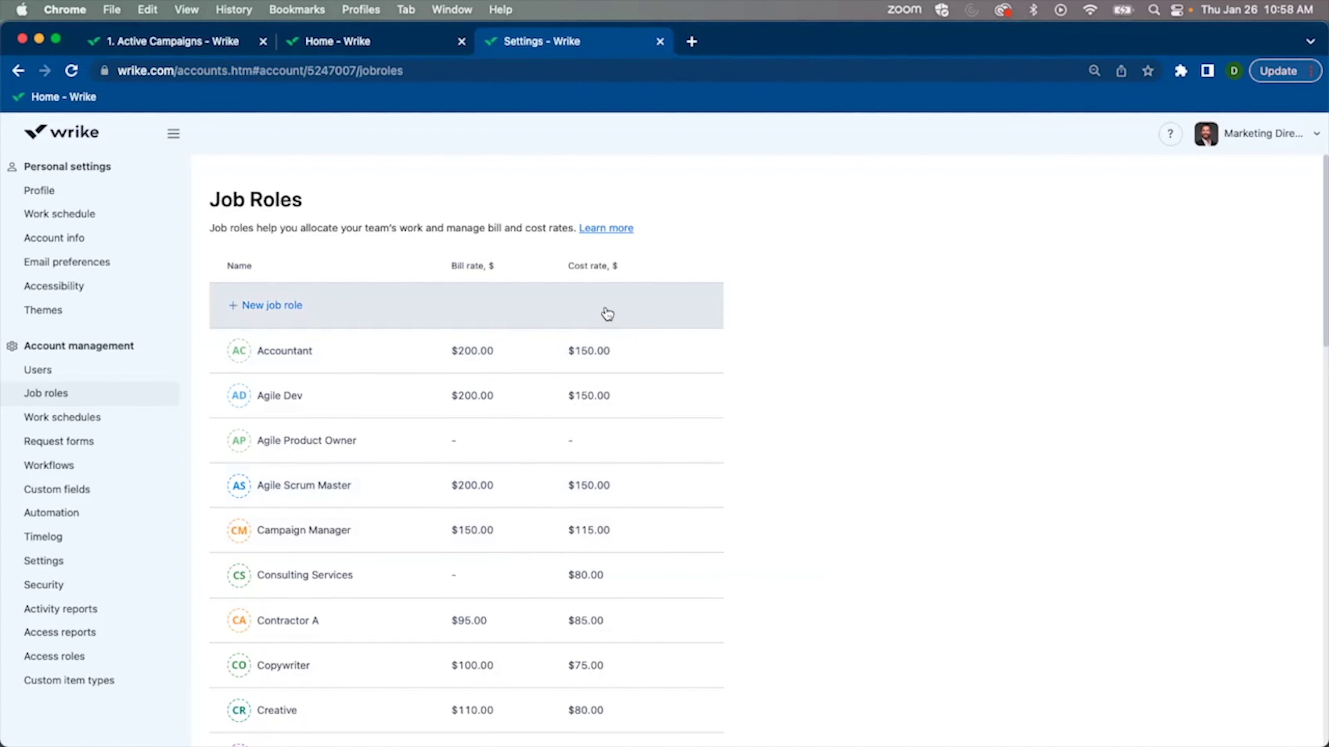
Assign the Designer 2 job role to the first user in the Users list.
{"action": "left_click", "coordinate": [65, 370]}
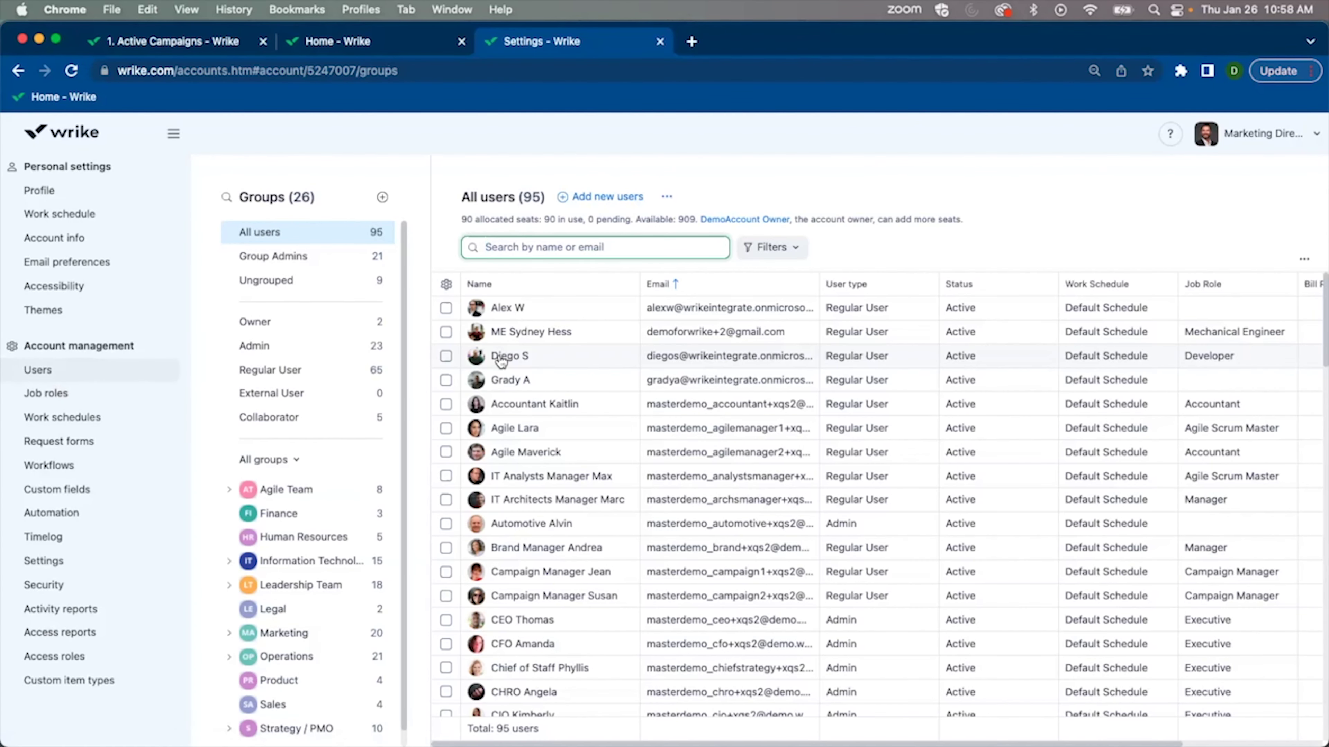
{"action": "left_click", "coordinate": [512, 313]}
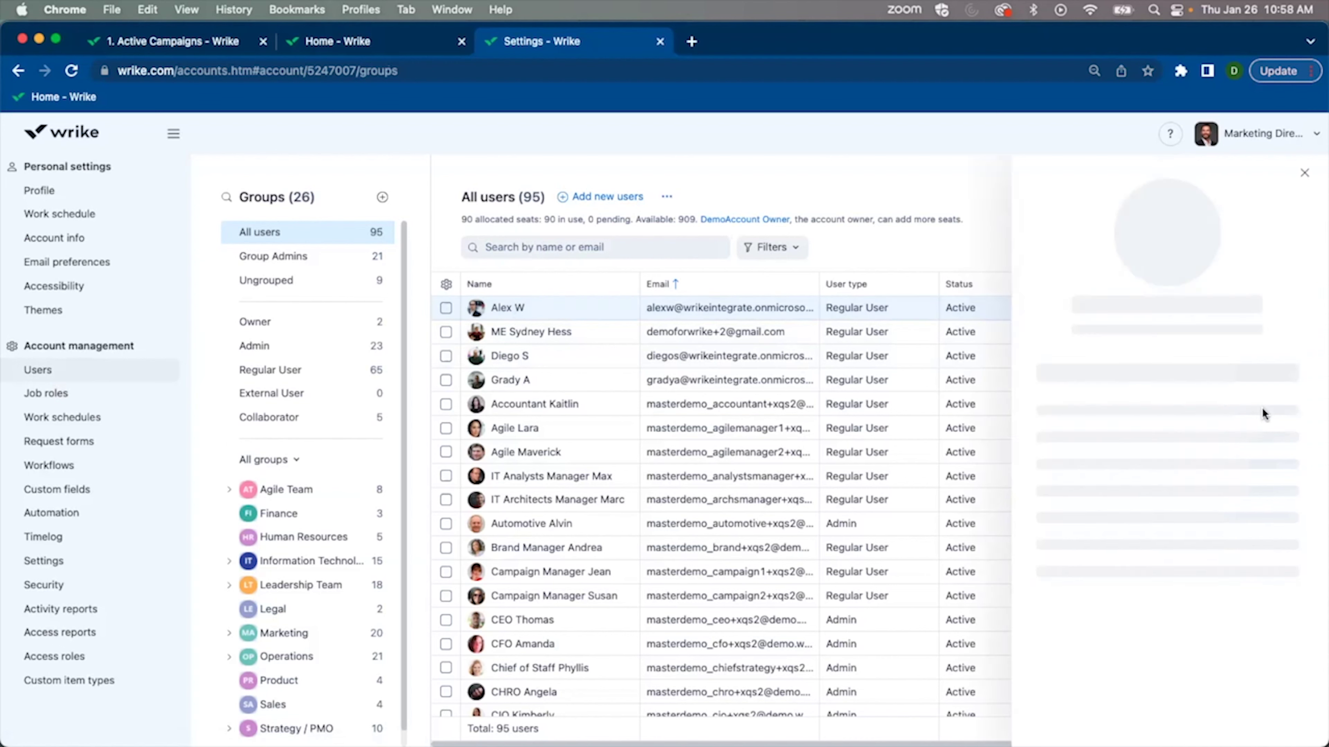
{"action": "scroll", "coordinate": [1144, 574], "scroll_direction": "down", "scroll_amount": 5}
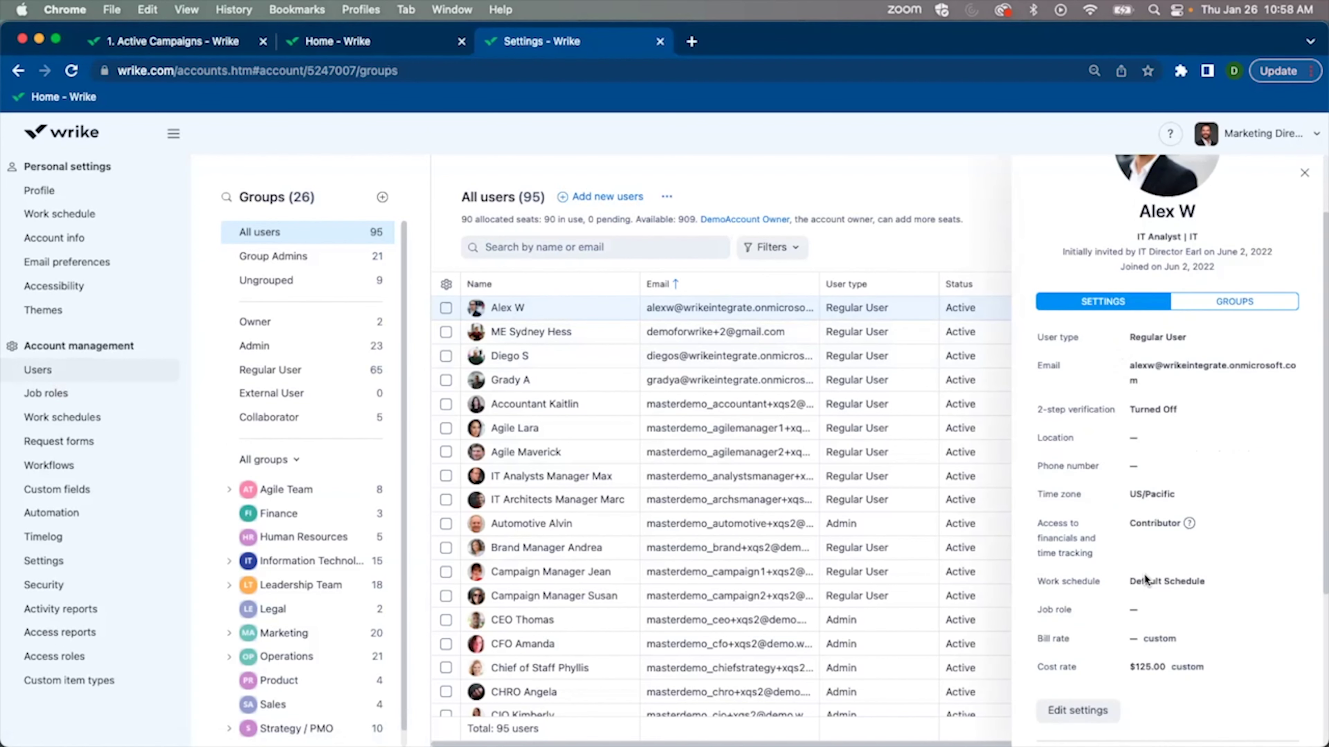
{"action": "left_click", "coordinate": [1083, 554]}
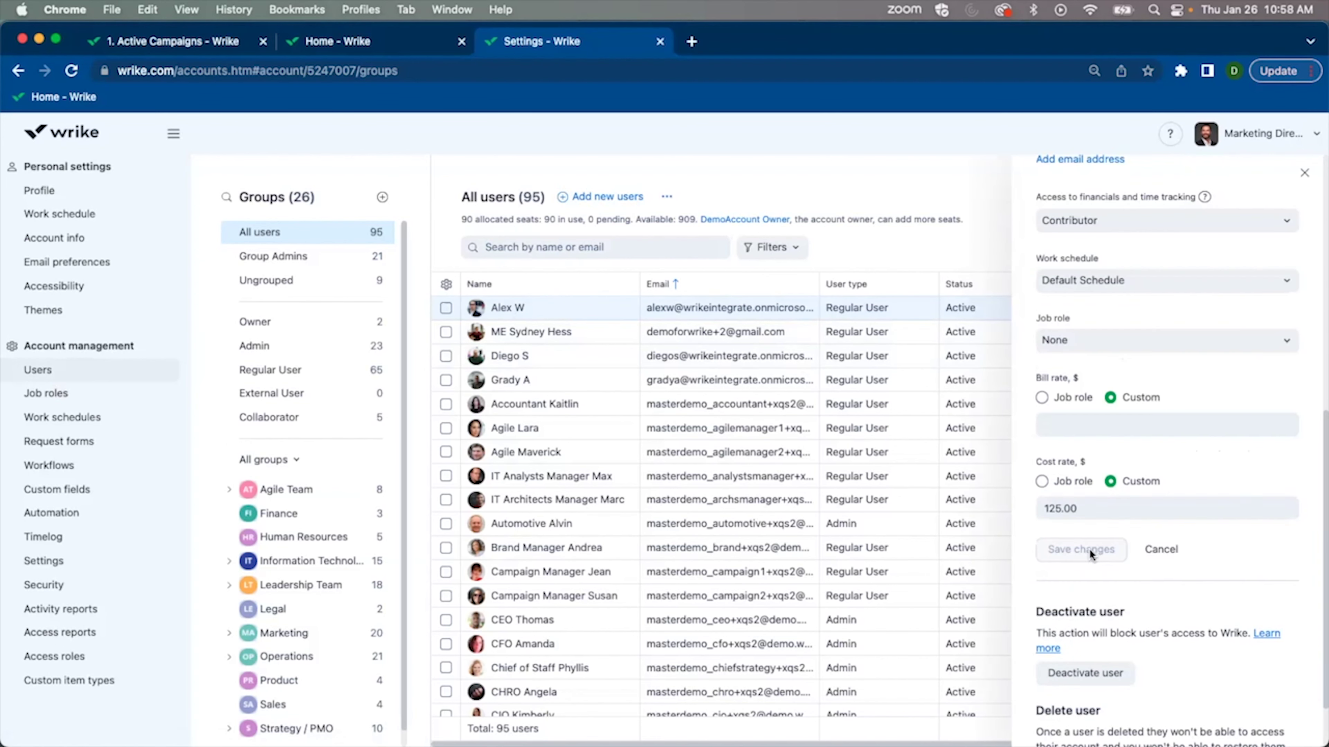
{"action": "left_click", "coordinate": [1095, 343]}
{"action": "scroll", "coordinate": [1222, 510], "scroll_direction": "down", "scroll_amount": 3}
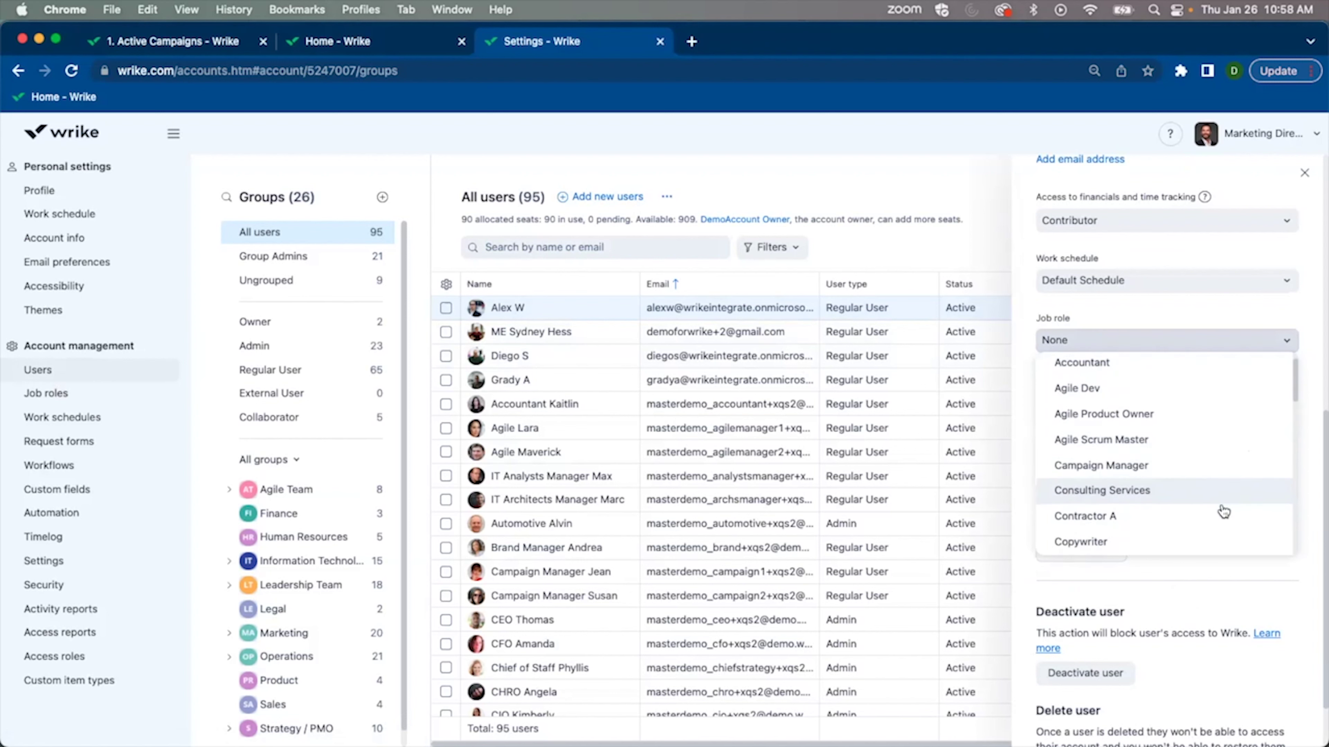
{"action": "left_click", "coordinate": [1228, 570]}
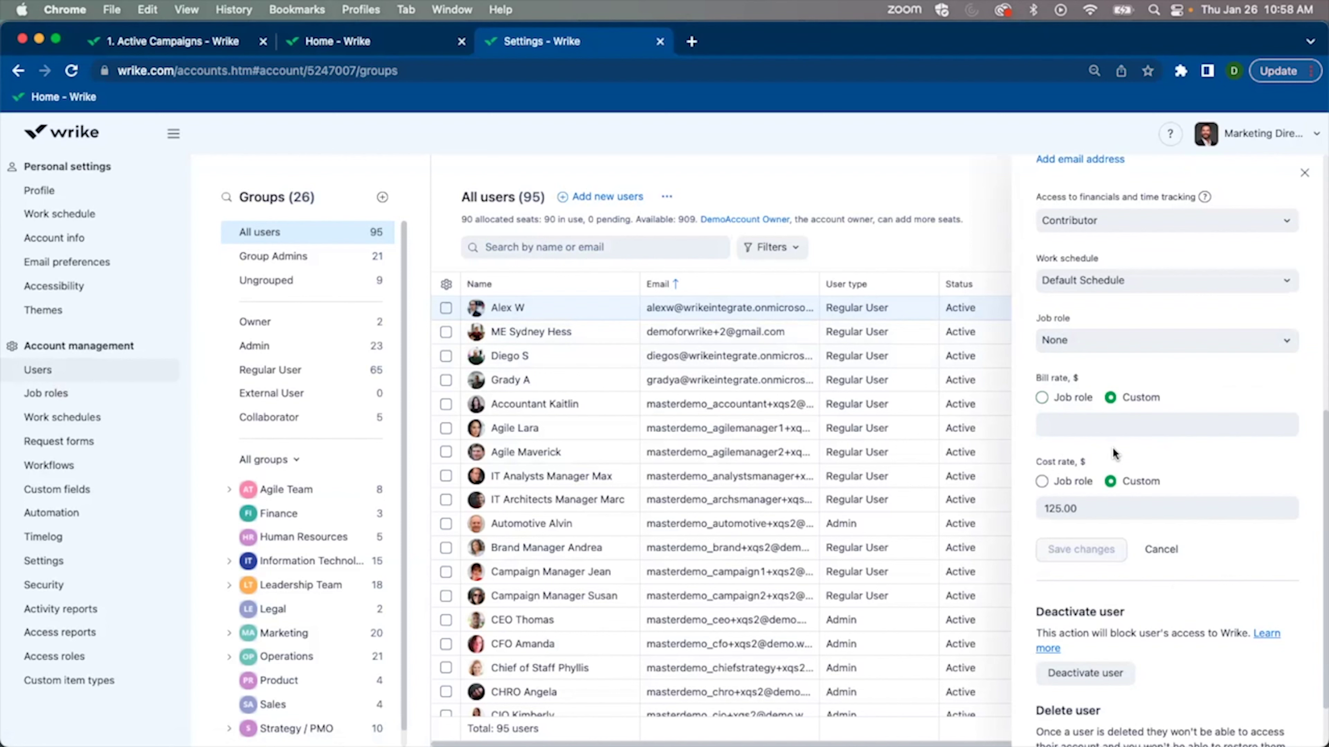
{"action": "left_click", "coordinate": [1099, 341]}
{"action": "scroll", "coordinate": [1163, 494], "scroll_direction": "down", "scroll_amount": 3}
{"action": "scroll", "coordinate": [1158, 498], "scroll_direction": "down", "scroll_amount": 1}
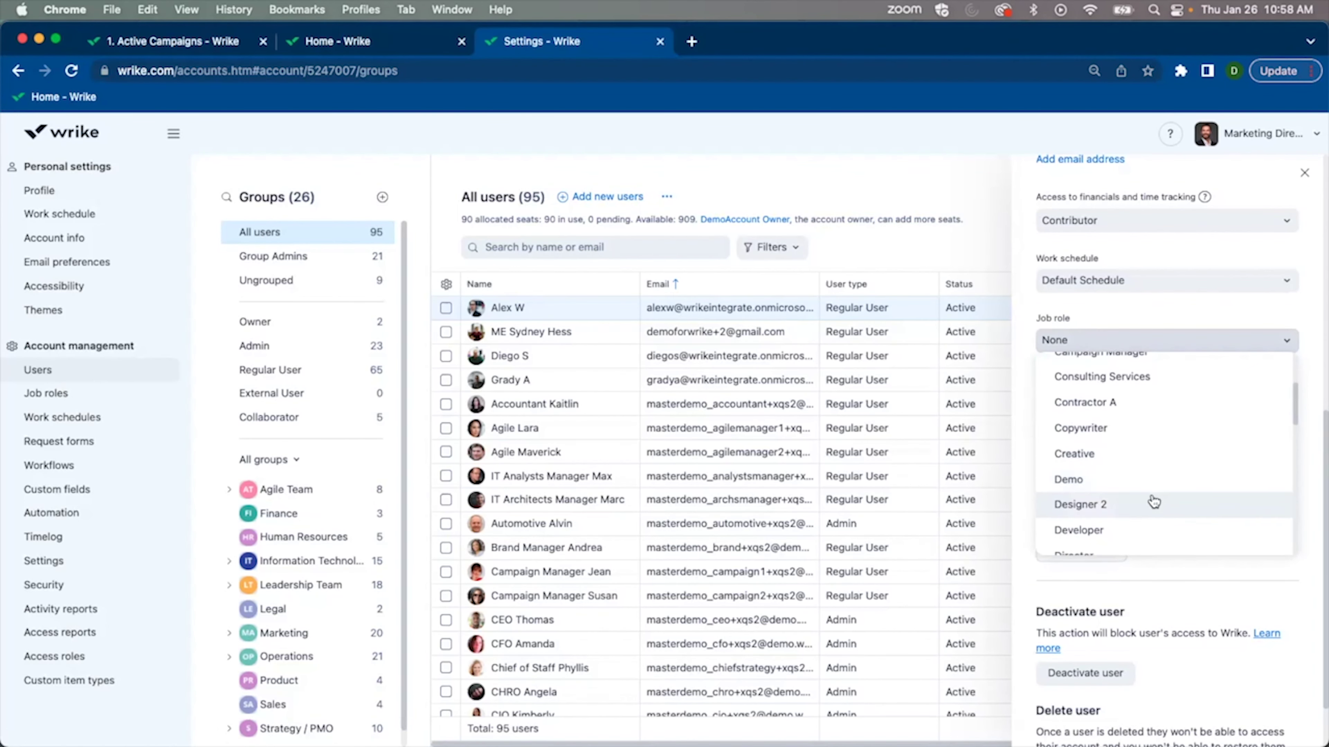
{"action": "left_click", "coordinate": [1154, 503]}
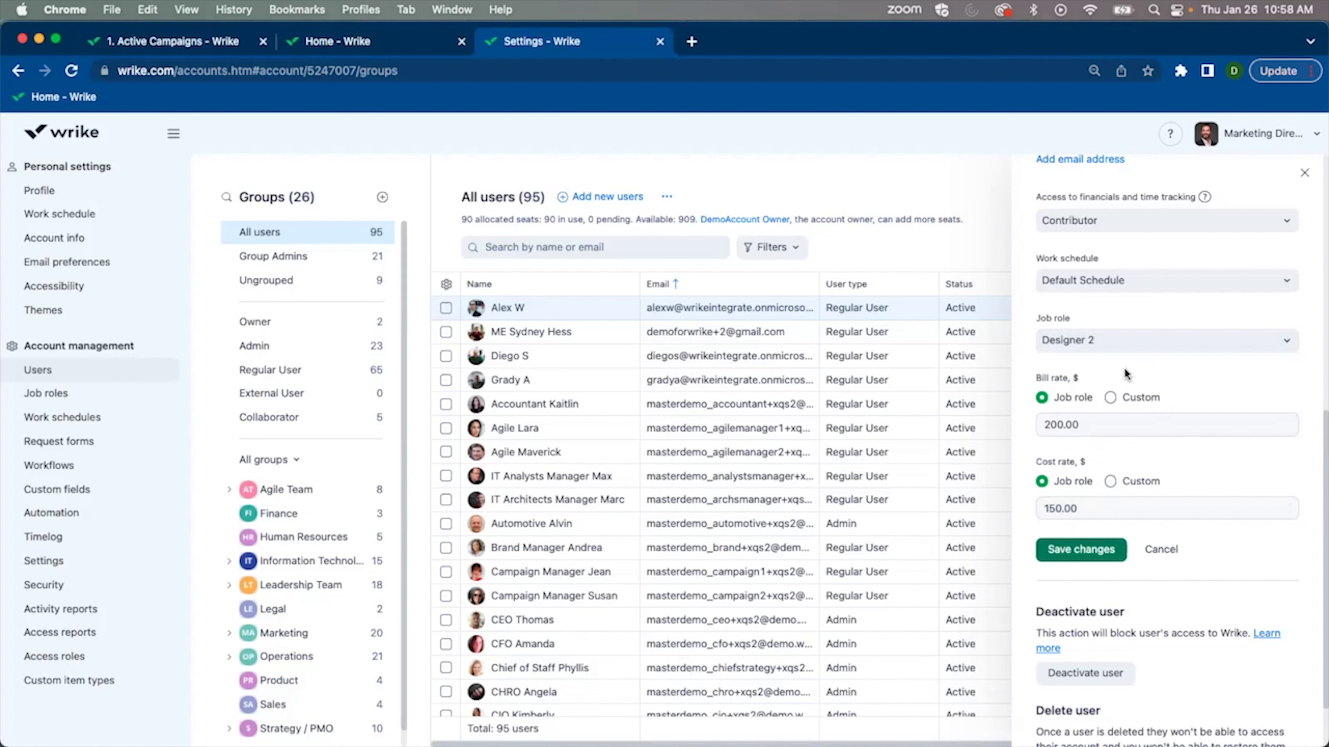
Set the user's custom cost rate to 175, save, and apply the Designer 2 rates.
{"action": "left_click", "coordinate": [1146, 481]}
{"action": "left_click", "coordinate": [1098, 508]}
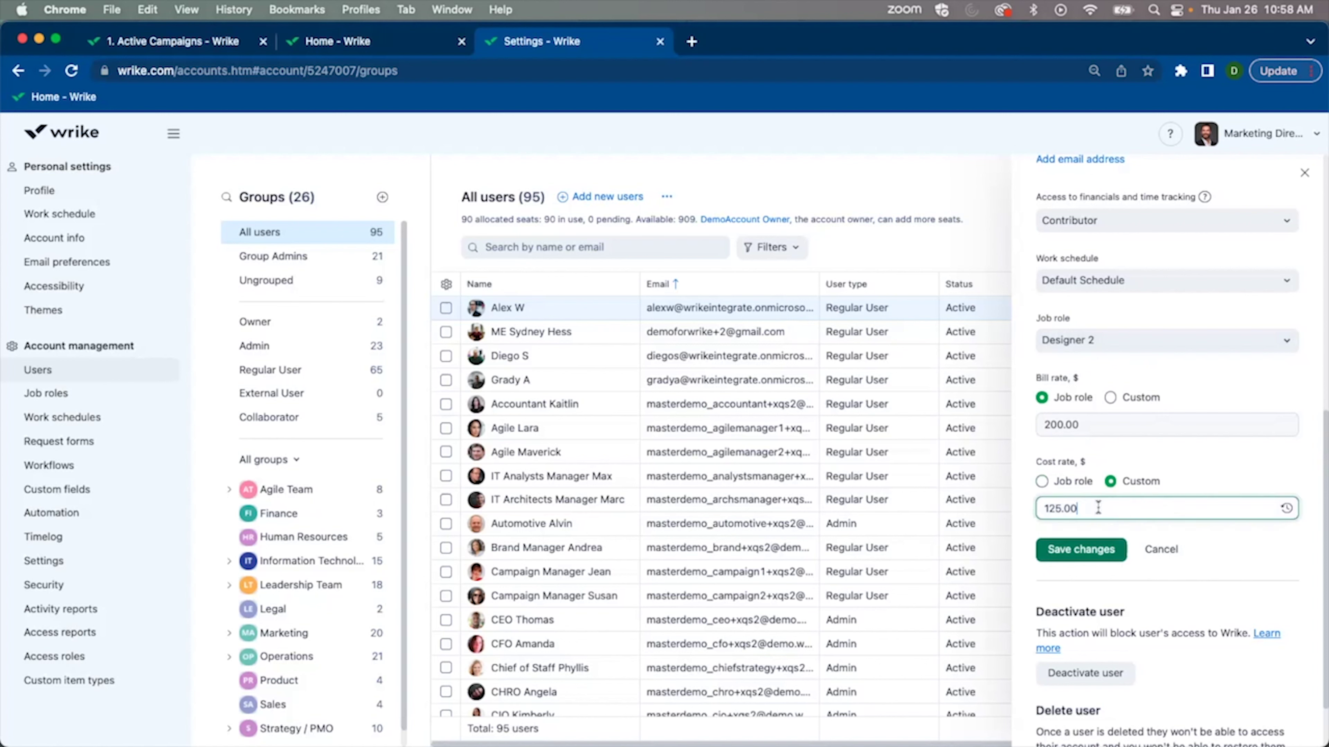
{"action": "key", "text": "super+a"}
{"action": "type", "text": "175"}
{"action": "left_click", "coordinate": [1080, 549]}
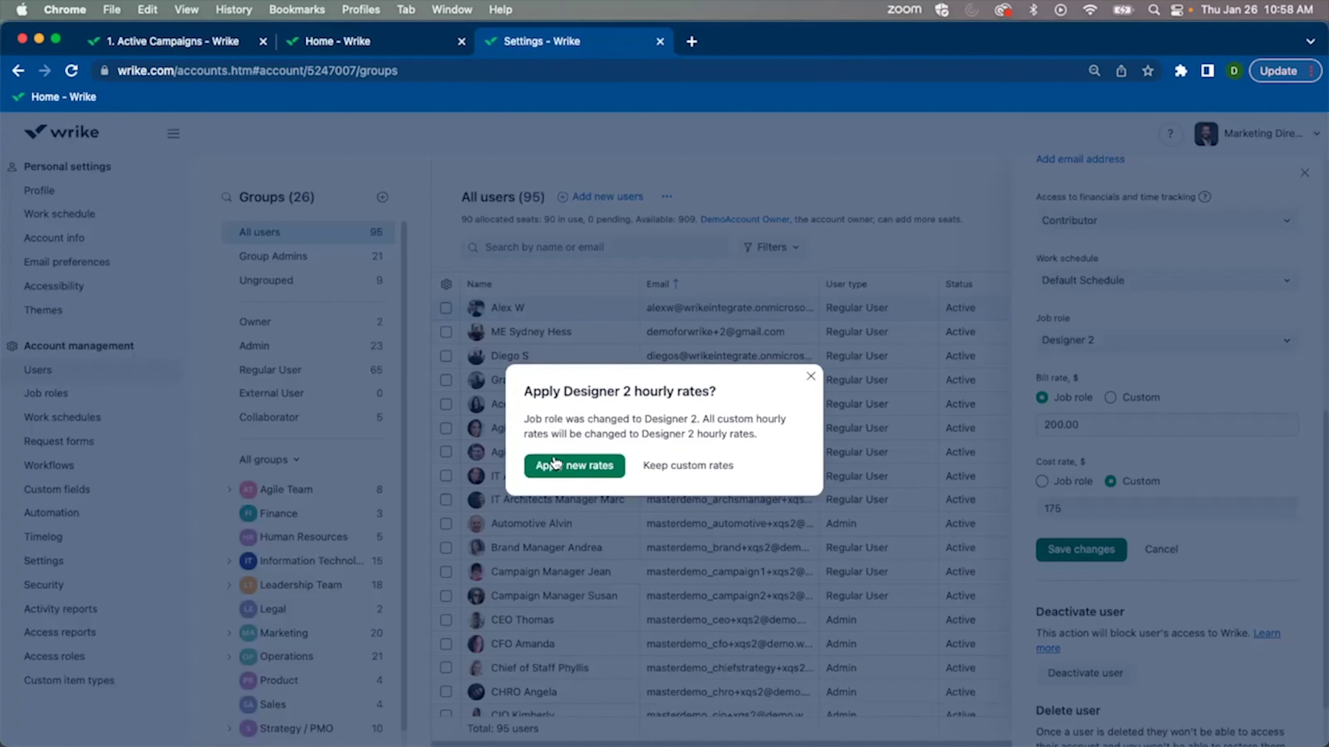
{"action": "left_click", "coordinate": [555, 462]}
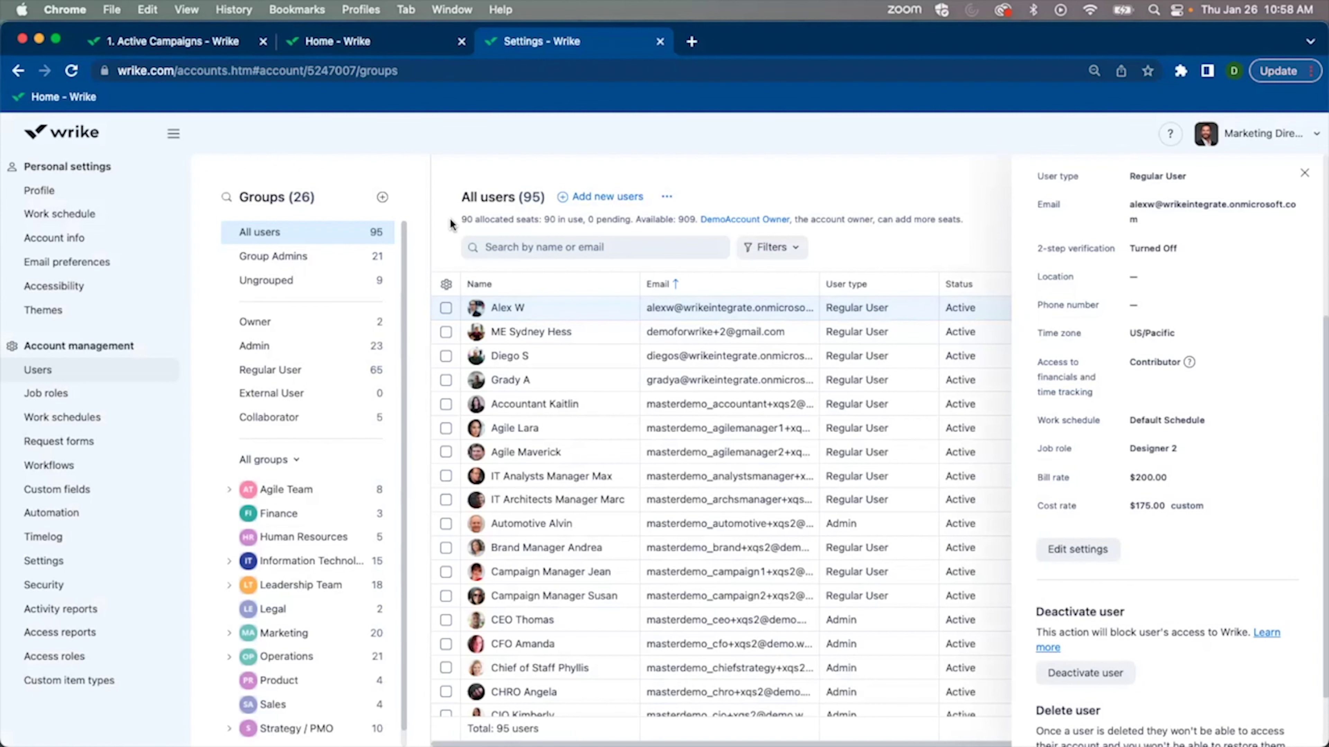
In Active Campaigns, expand Blue-Time and its 1. Plan & Messaging Strategy subtask.
{"action": "left_click", "coordinate": [187, 40]}
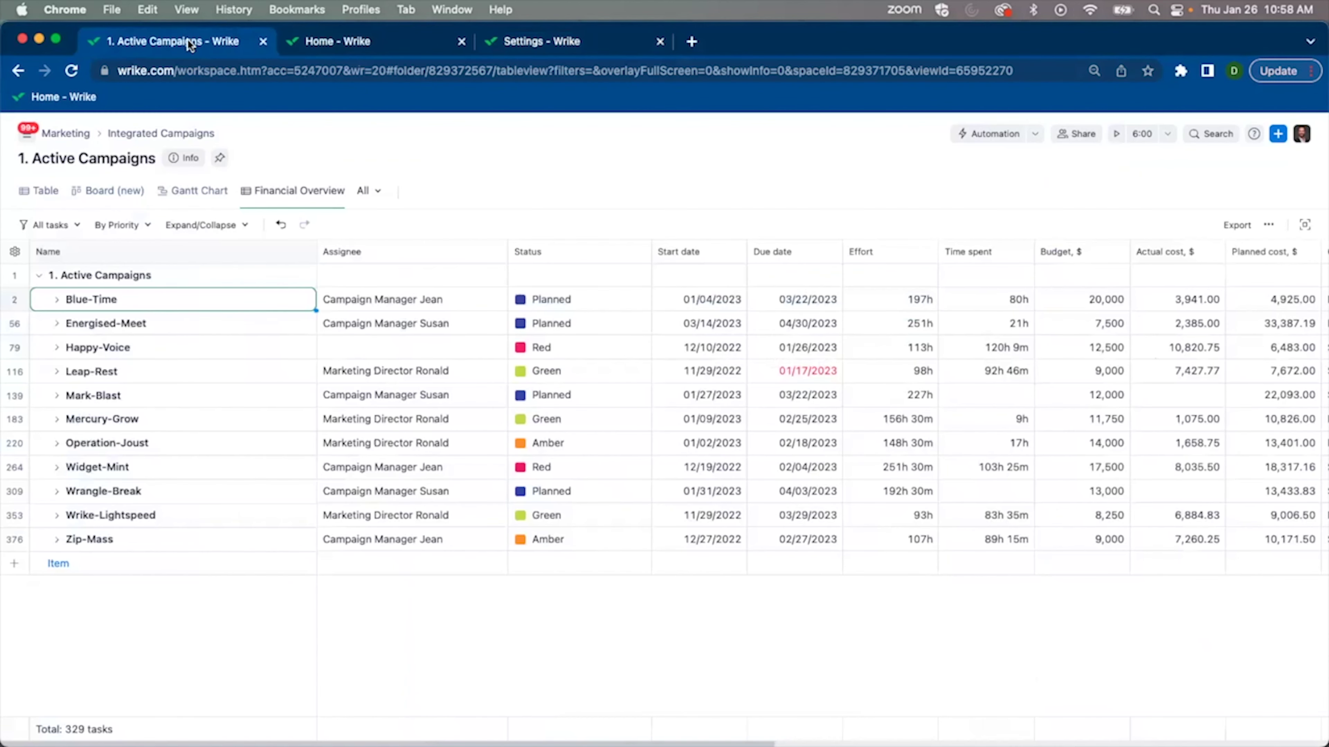
{"action": "left_click", "coordinate": [56, 302]}
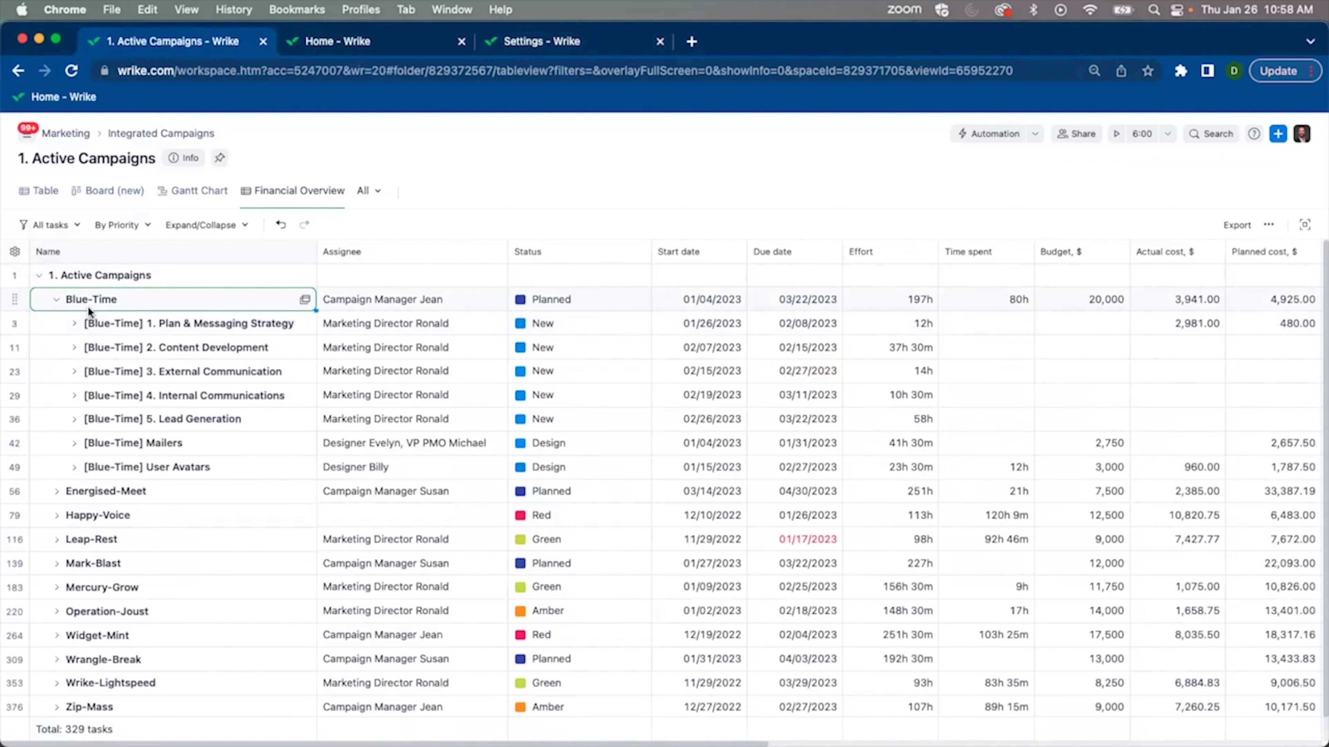
{"action": "left_click", "coordinate": [74, 323]}
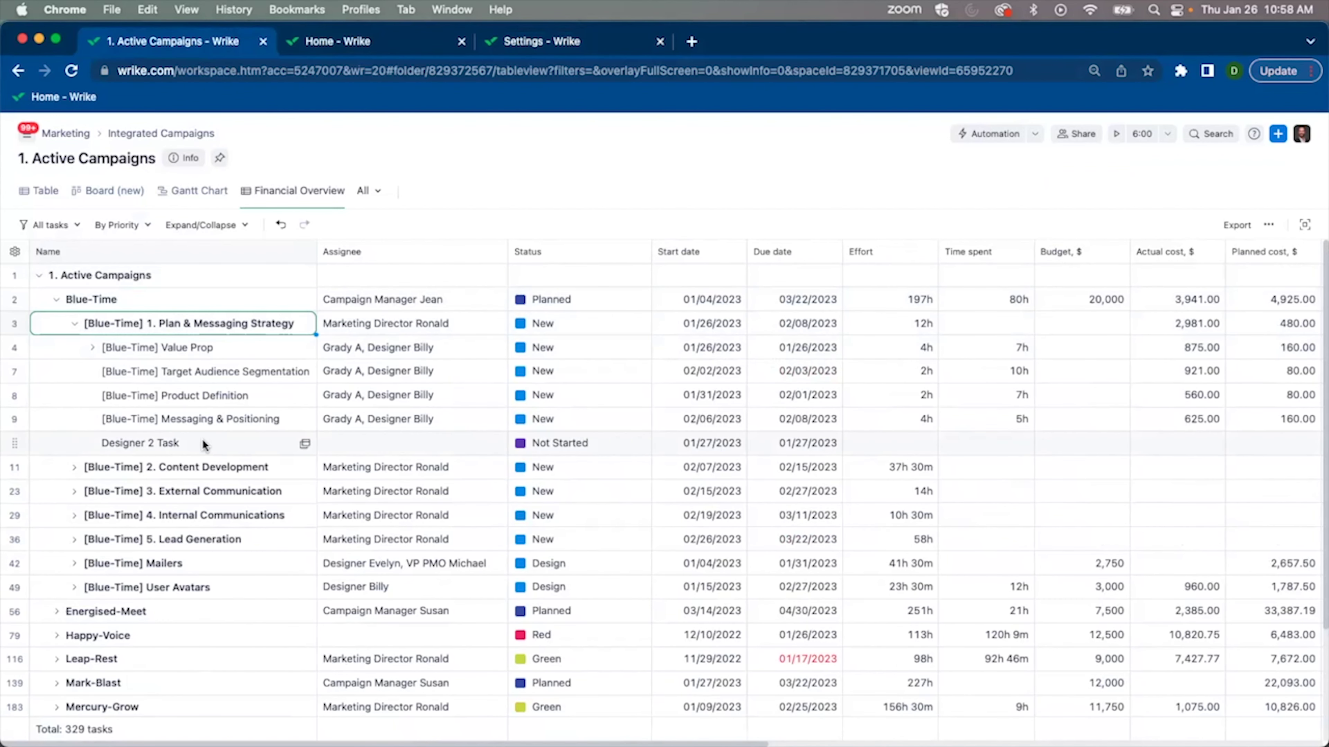
Assign a team member to Designer 2 Task with 6h effort, giving a 1,050.00 planned cost.
{"action": "left_click", "coordinate": [394, 444]}
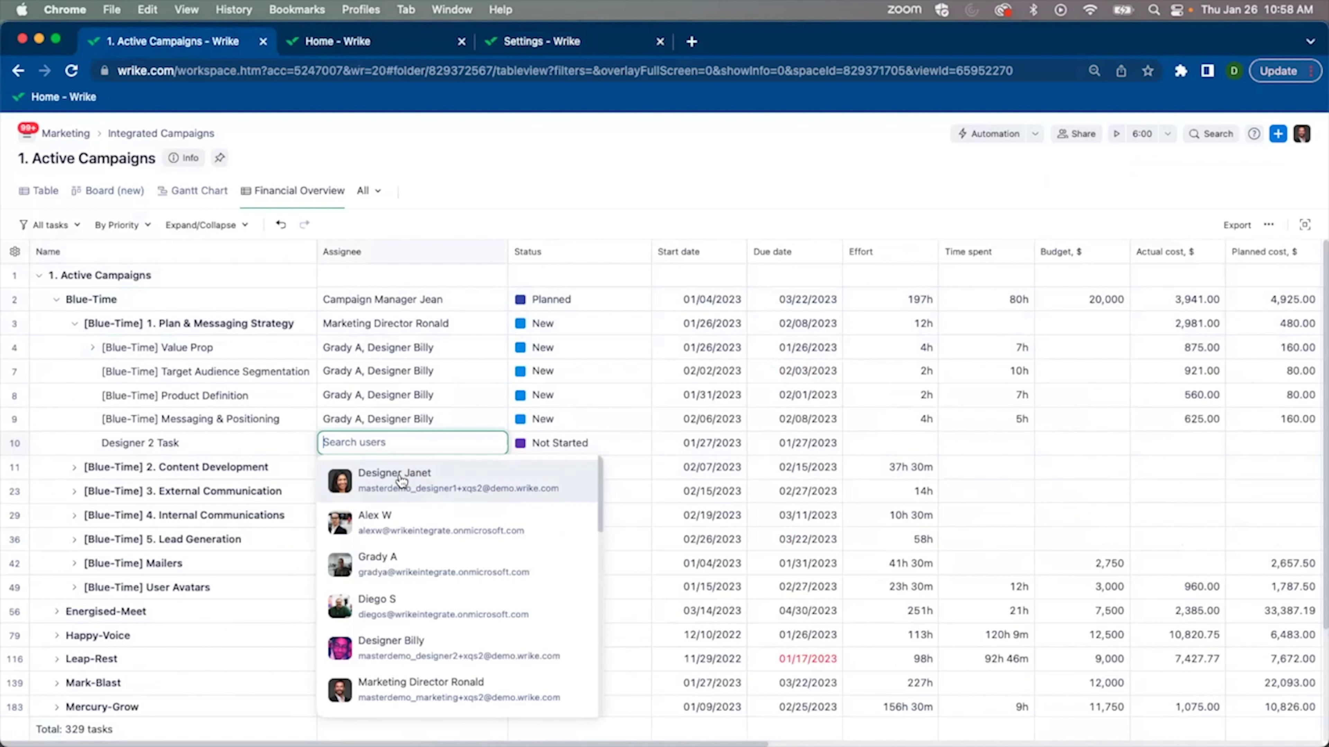
{"action": "left_click", "coordinate": [380, 518]}
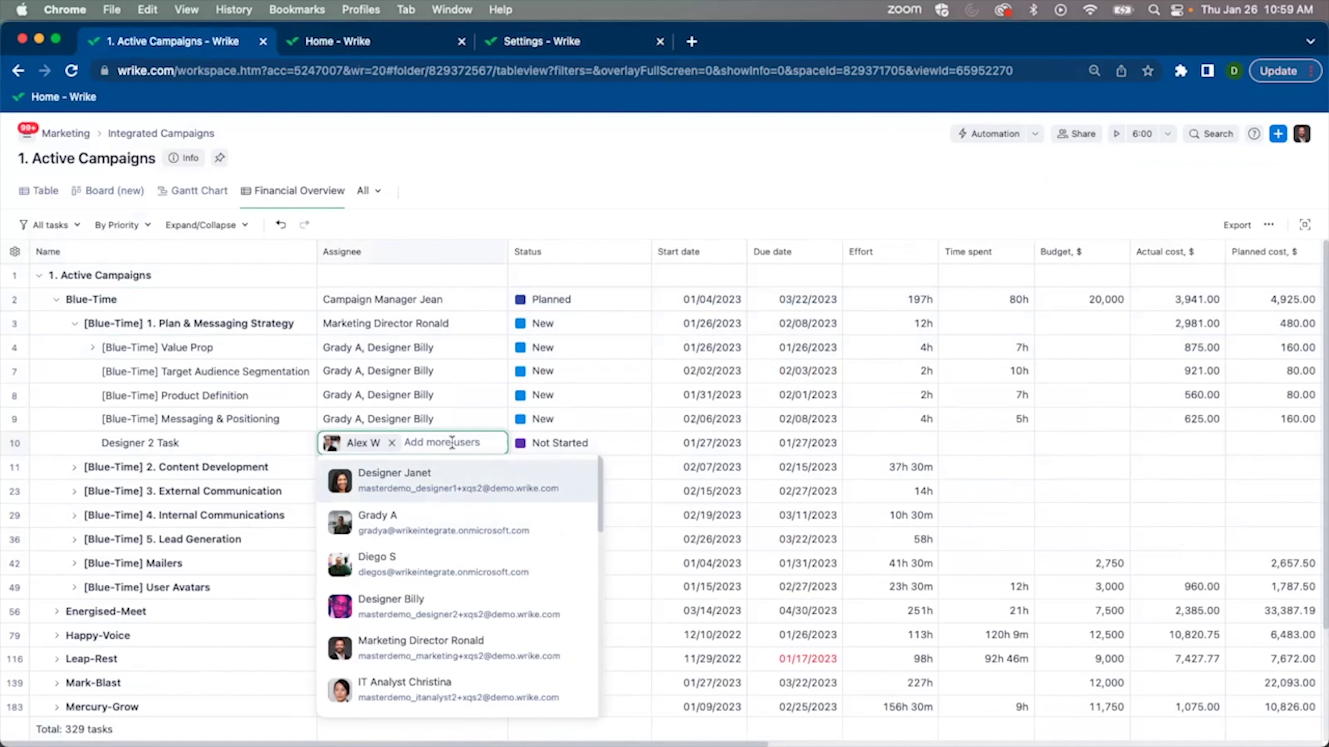
{"action": "left_click", "coordinate": [884, 449]}
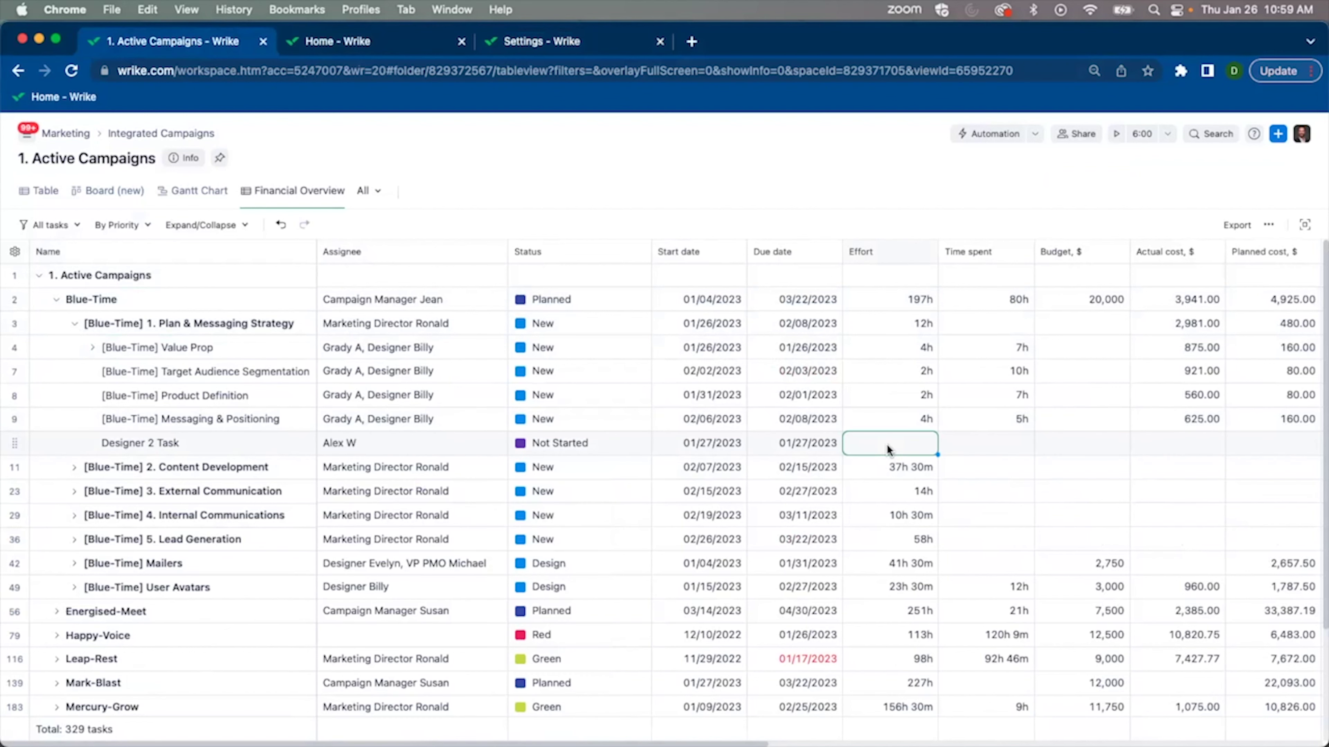
{"action": "type", "text": "6h"}
{"action": "left_click", "coordinate": [989, 441]}
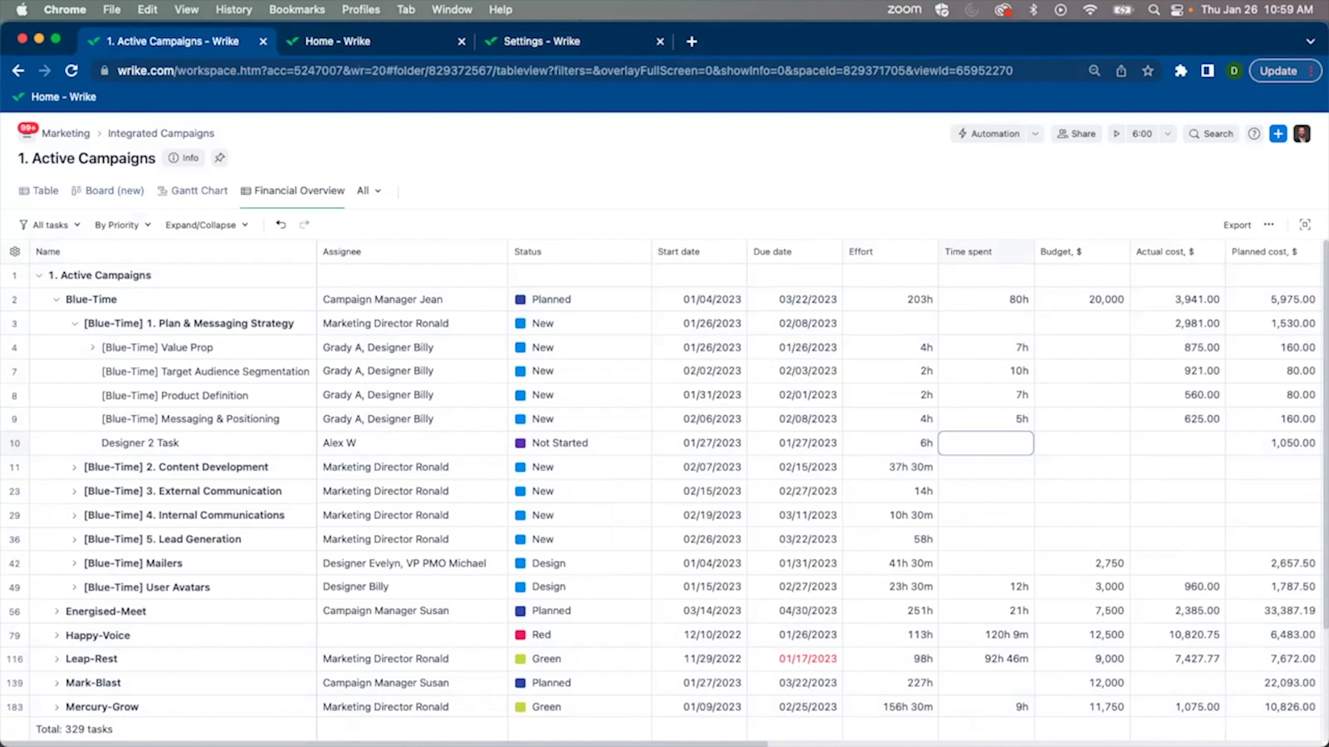
{"action": "scroll", "coordinate": [822, 471], "scroll_direction": "right", "scroll_amount": 1}
{"action": "scroll", "coordinate": [822, 471], "scroll_direction": "right", "scroll_amount": 5}
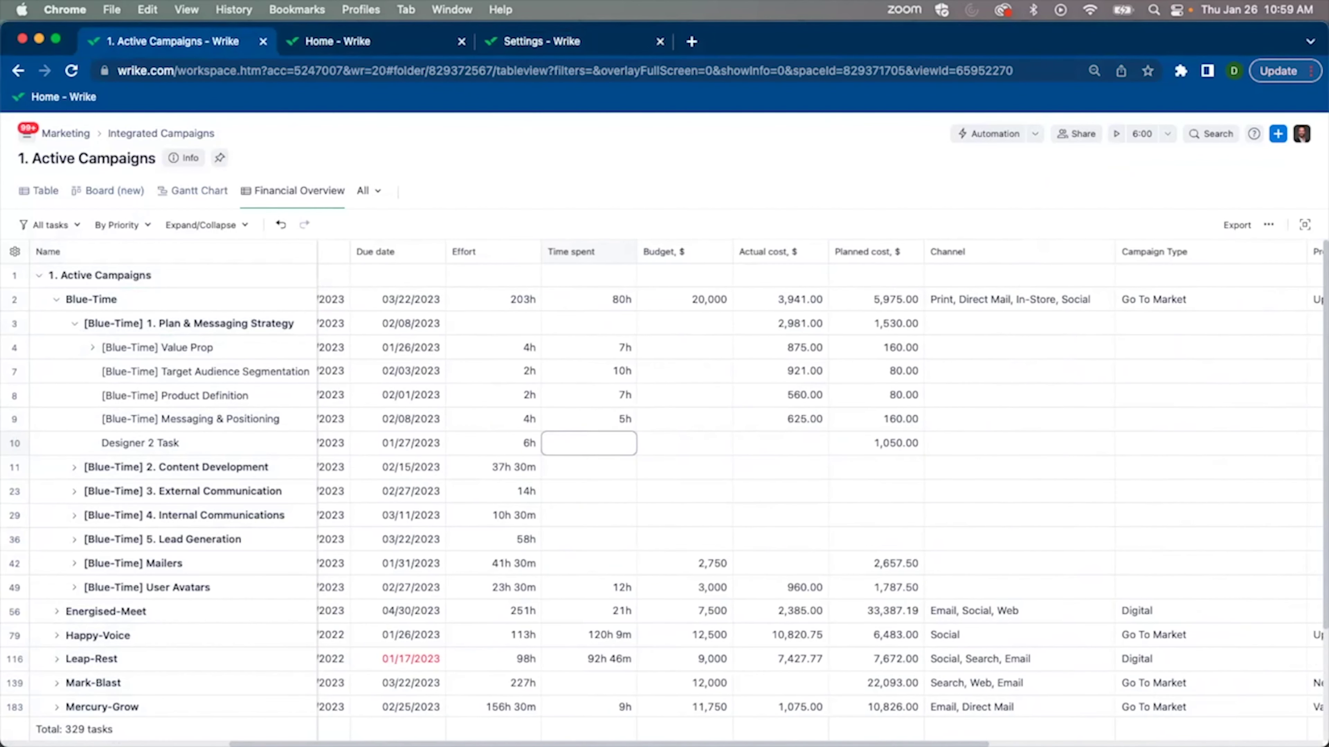
{"action": "scroll", "coordinate": [743, 725], "scroll_direction": "left", "scroll_amount": 5}
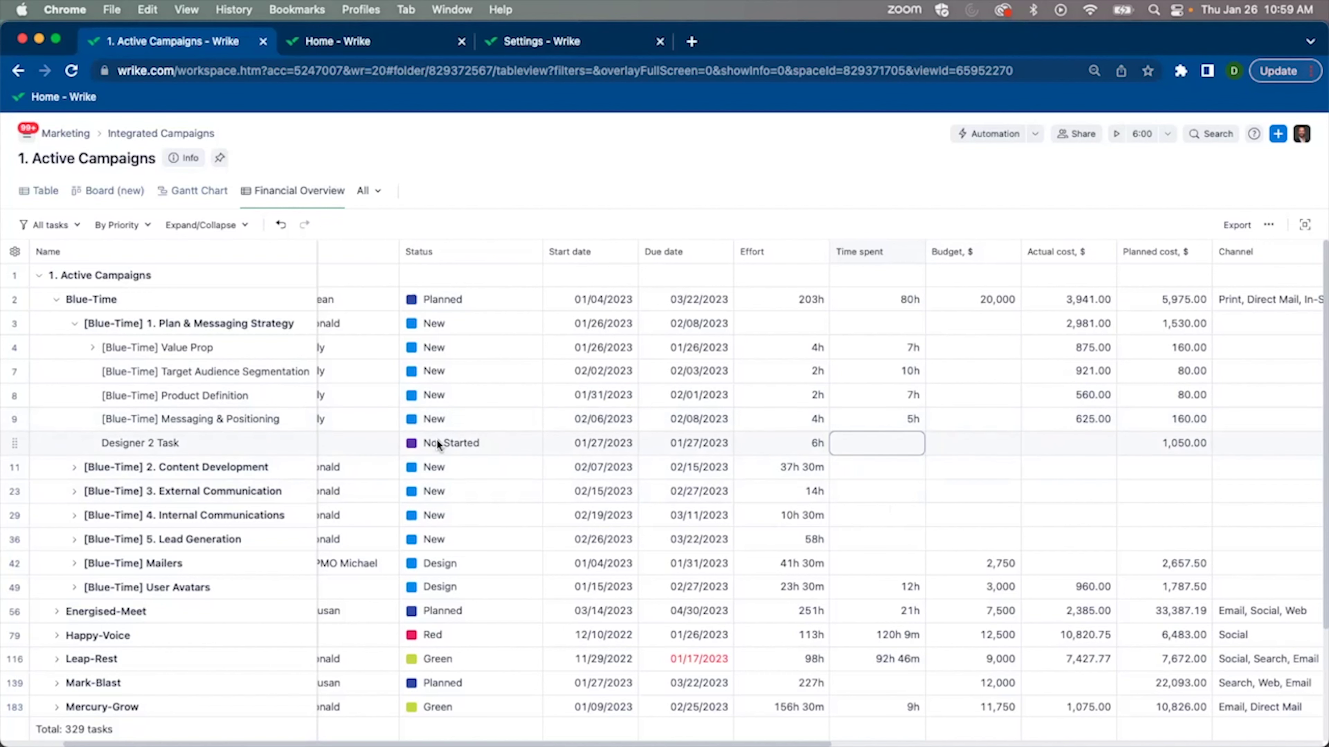
Log a 4:00 time entry on Designer 2 Task, mark it non-billable, and close its details.
{"action": "left_click", "coordinate": [309, 443]}
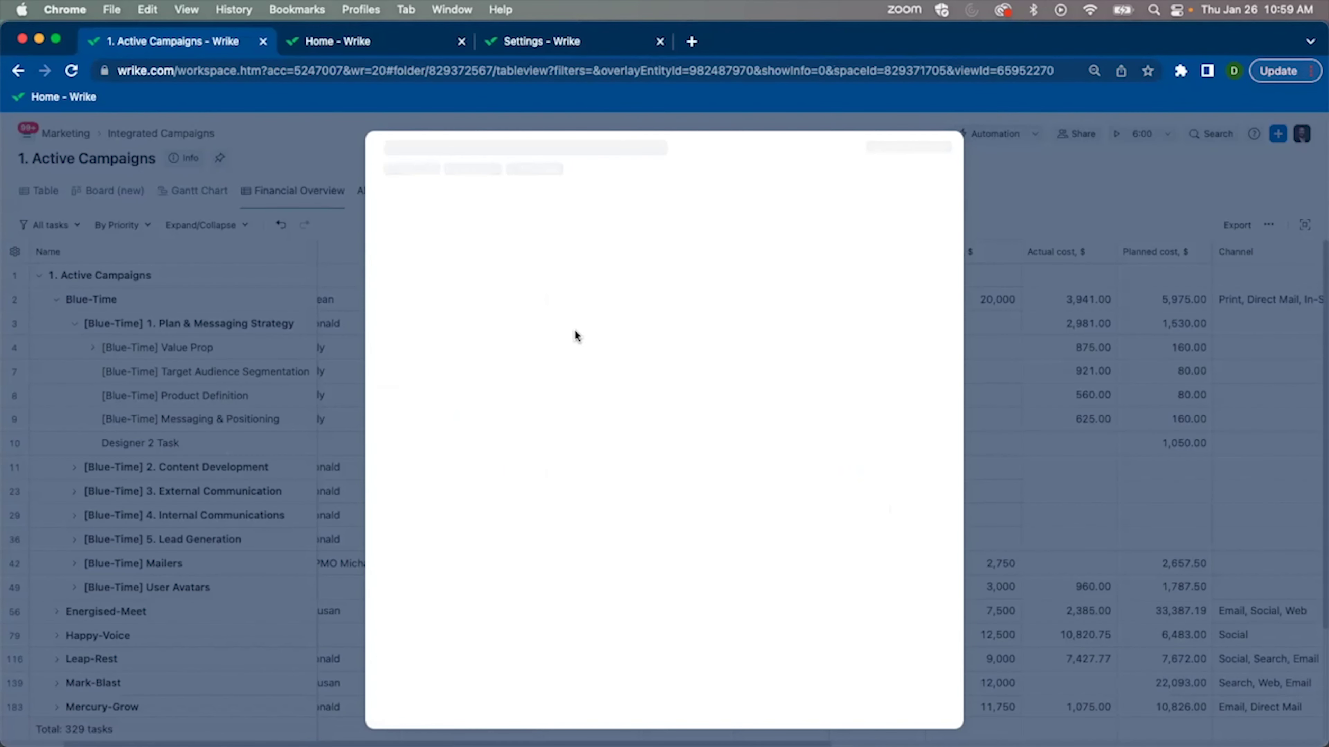
{"action": "left_click", "coordinate": [571, 246]}
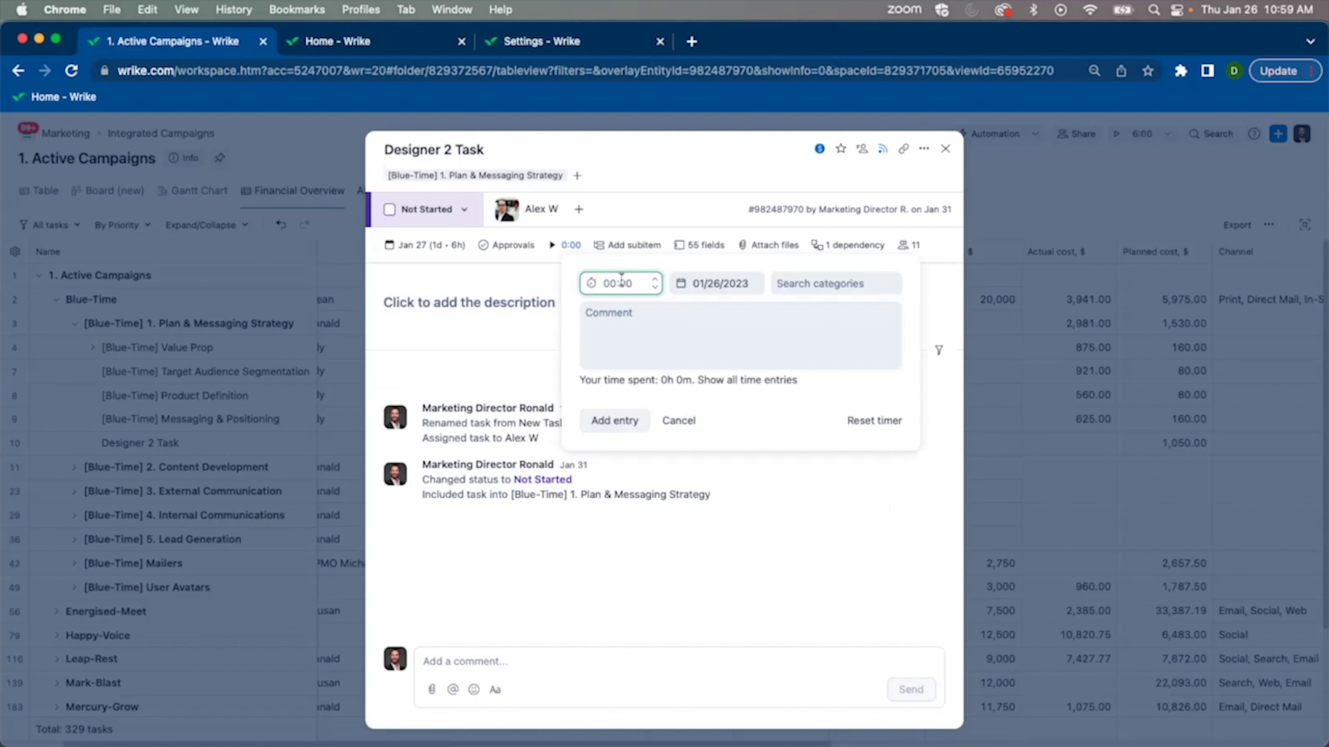
{"action": "type", "text": "4:00"}
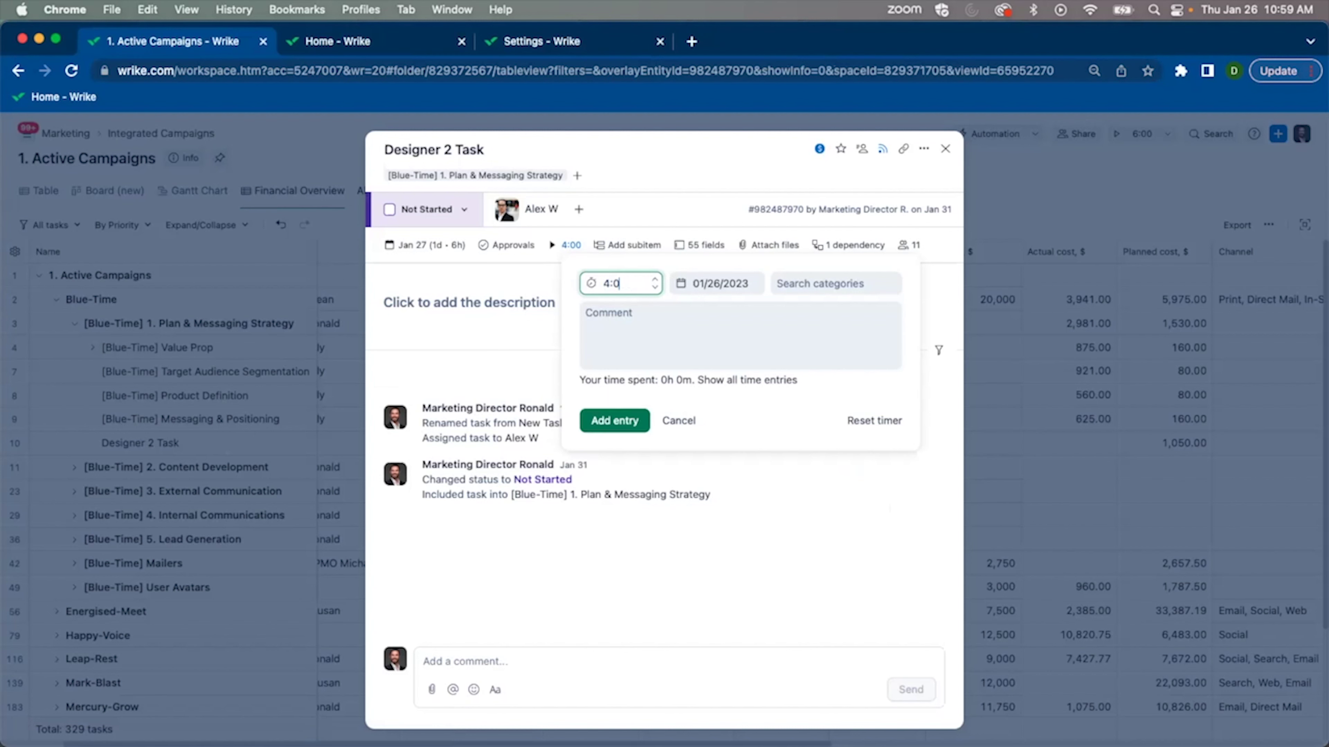
{"action": "left_click", "coordinate": [612, 420]}
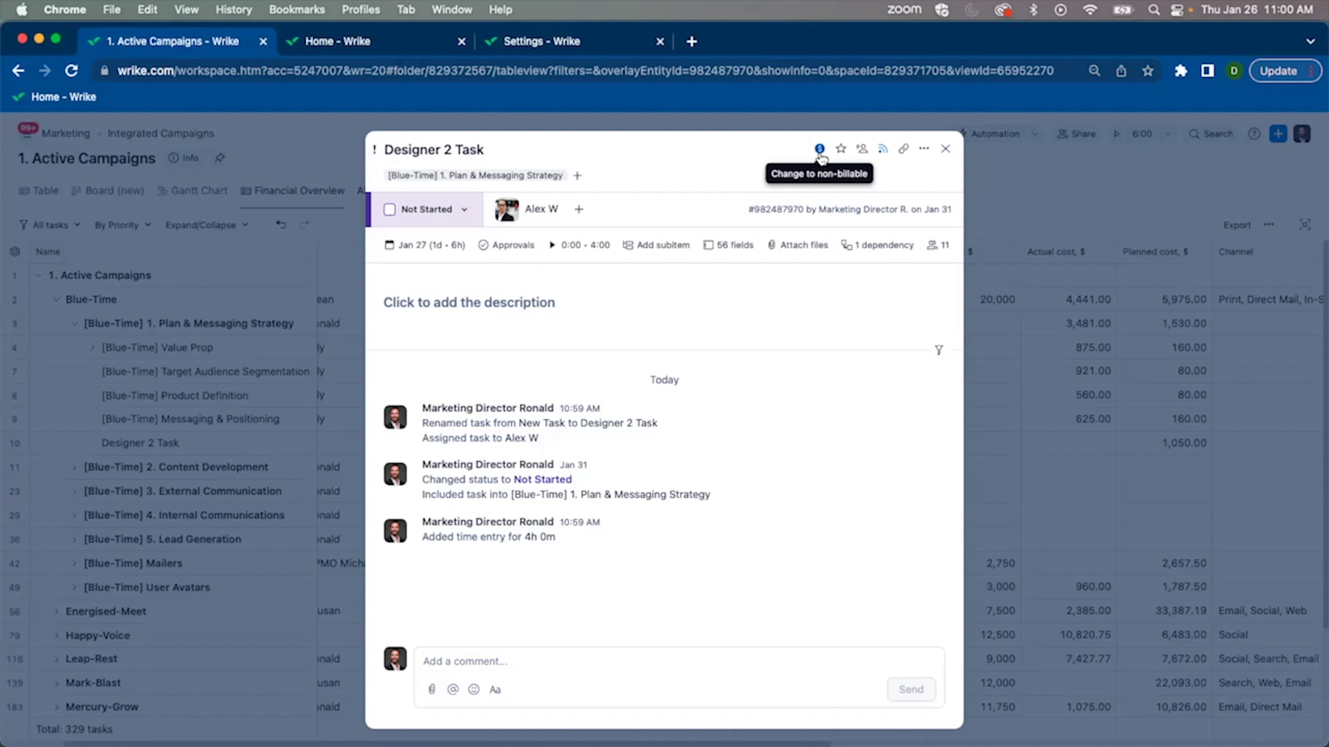
{"action": "left_click", "coordinate": [820, 151]}
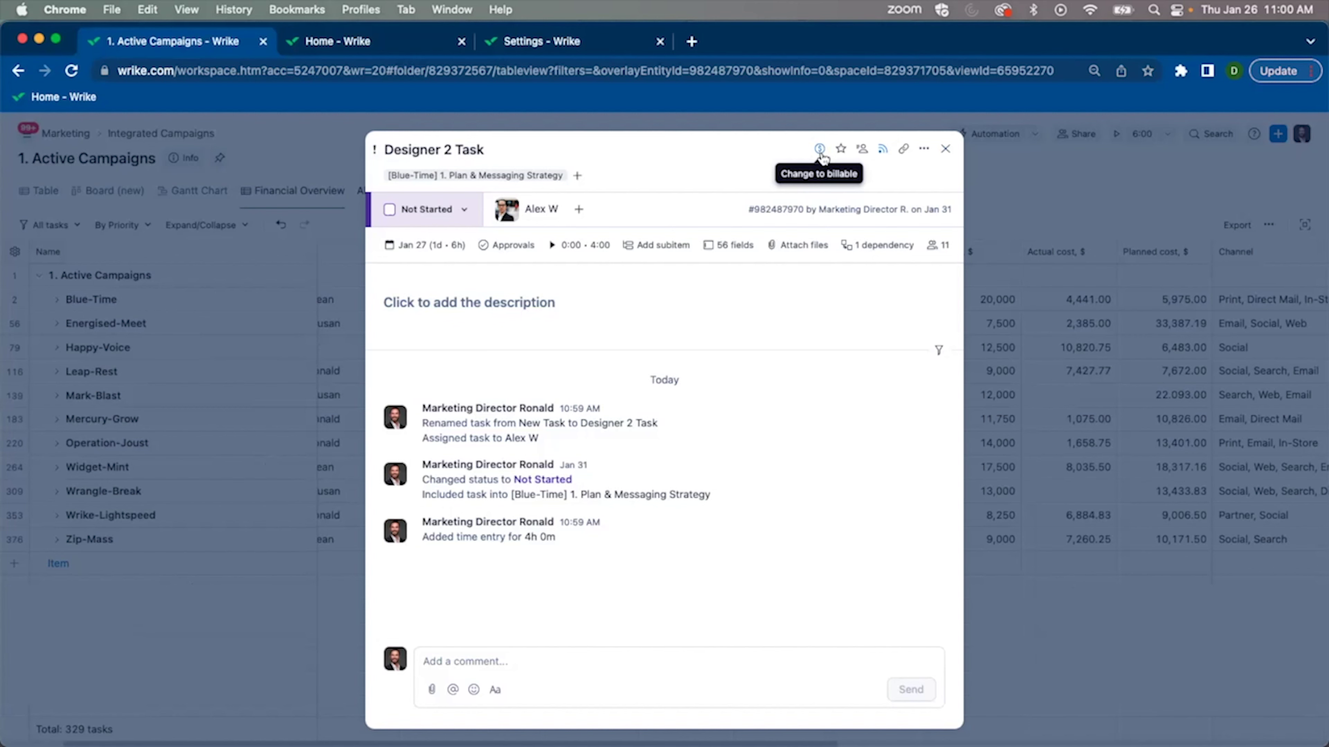
{"action": "left_click", "coordinate": [1000, 209]}
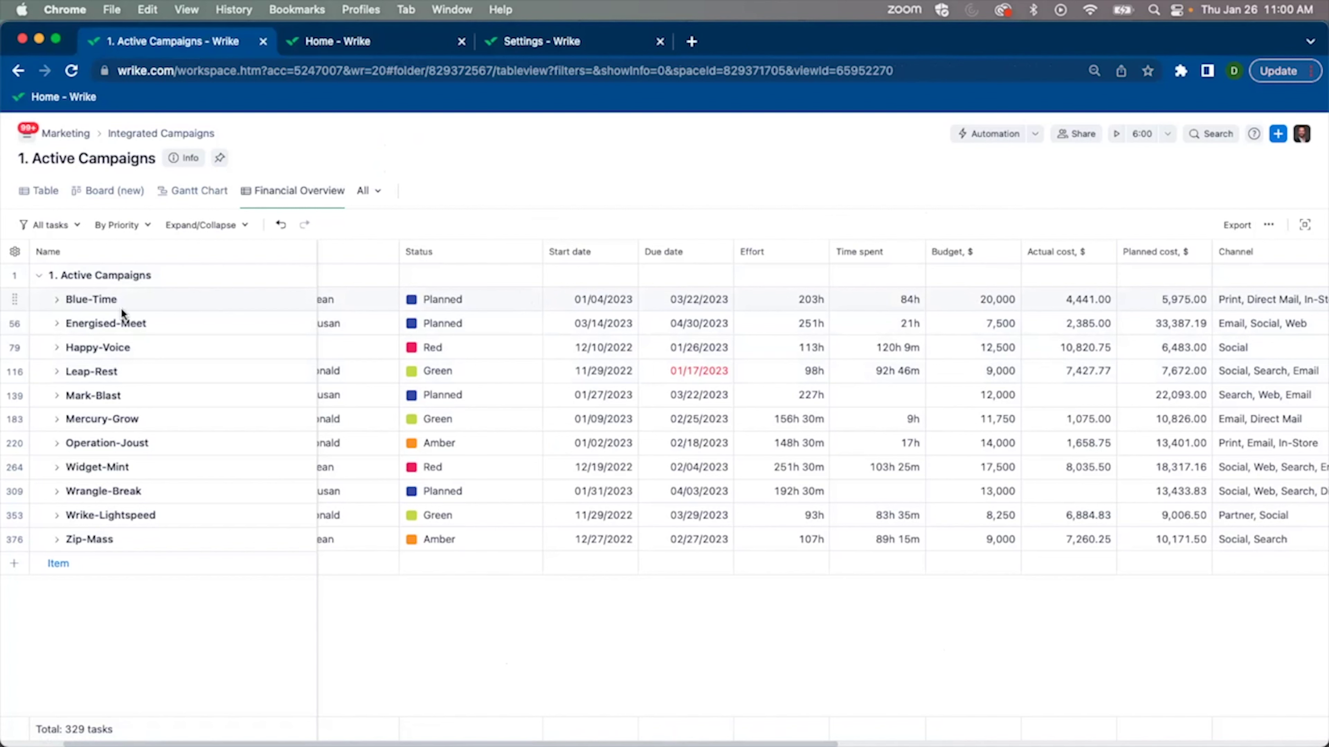
Expand Blue-Time's subtasks, change its budget from 20,000 to 25,000, and open the column field list.
{"action": "left_click", "coordinate": [56, 300]}
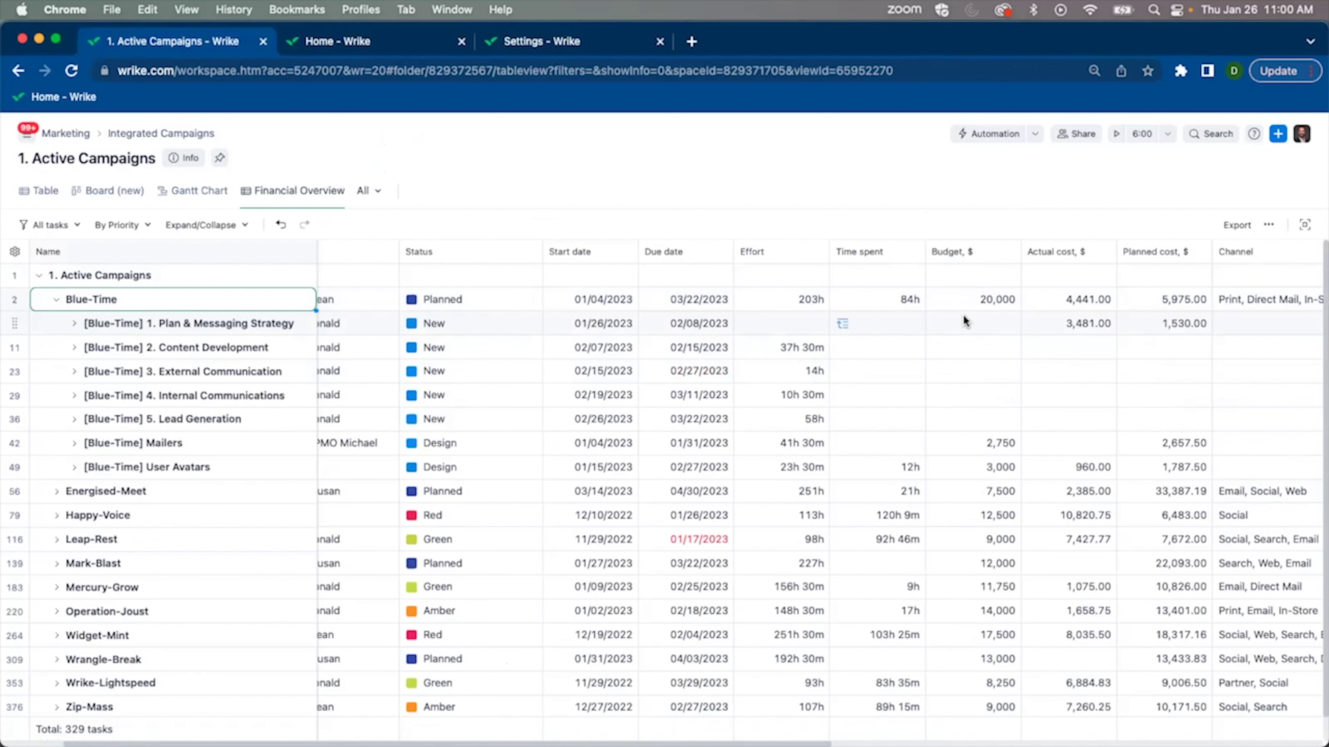
{"action": "left_click", "coordinate": [999, 323]}
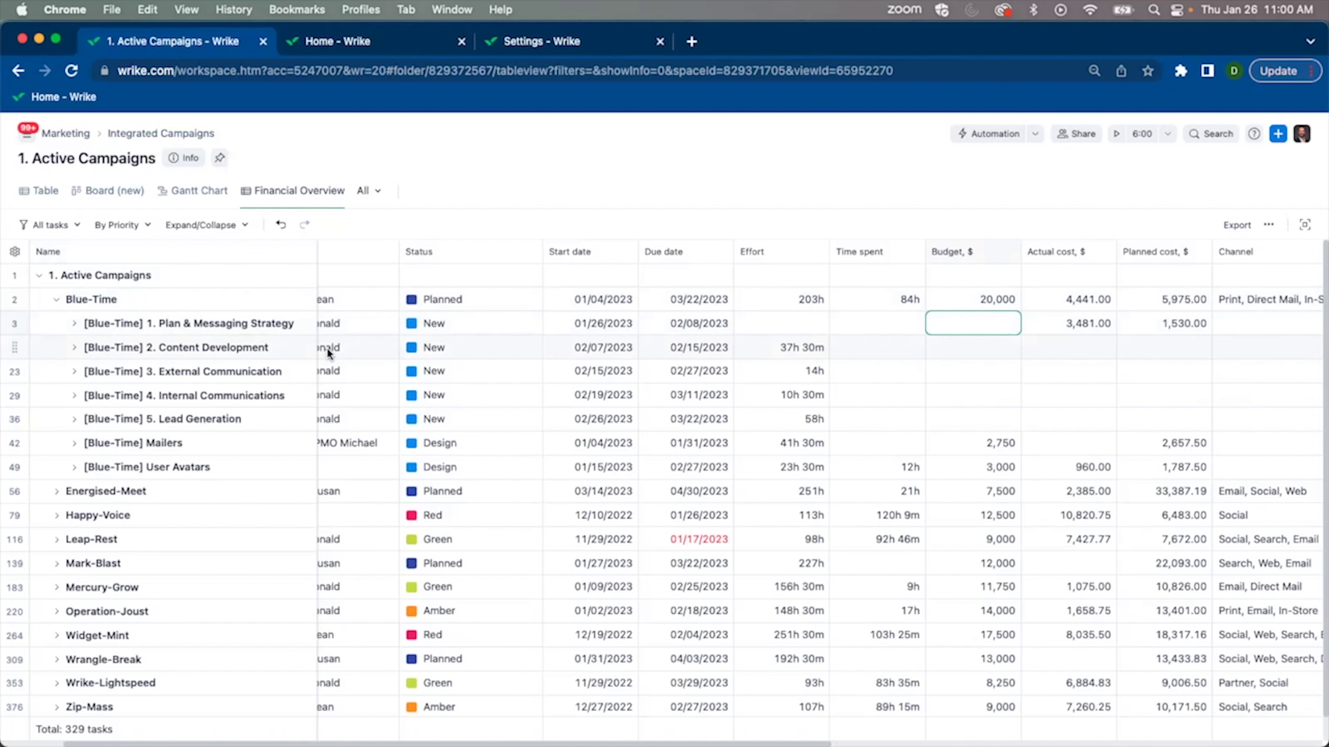
{"action": "left_click", "coordinate": [74, 323]}
{"action": "left_click", "coordinate": [981, 349]}
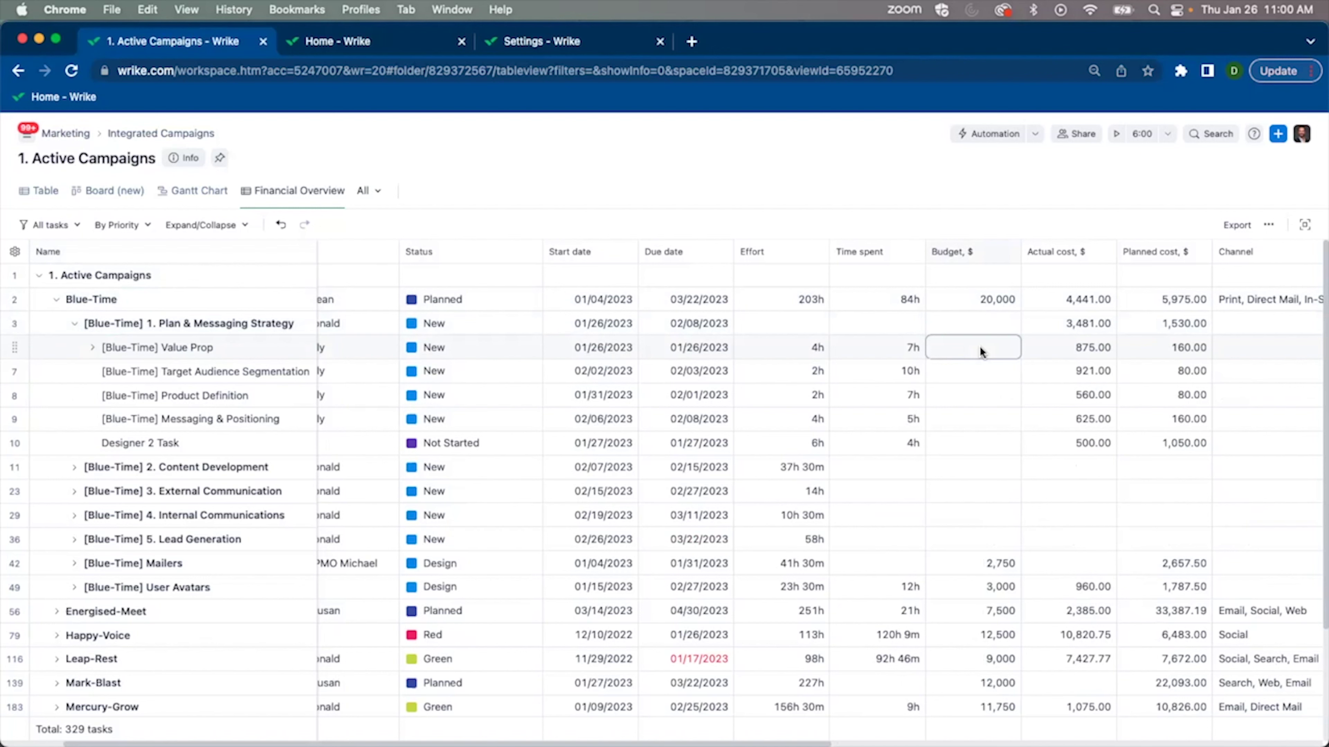
{"action": "left_click", "coordinate": [973, 294]}
{"action": "type", "text": "25000"}
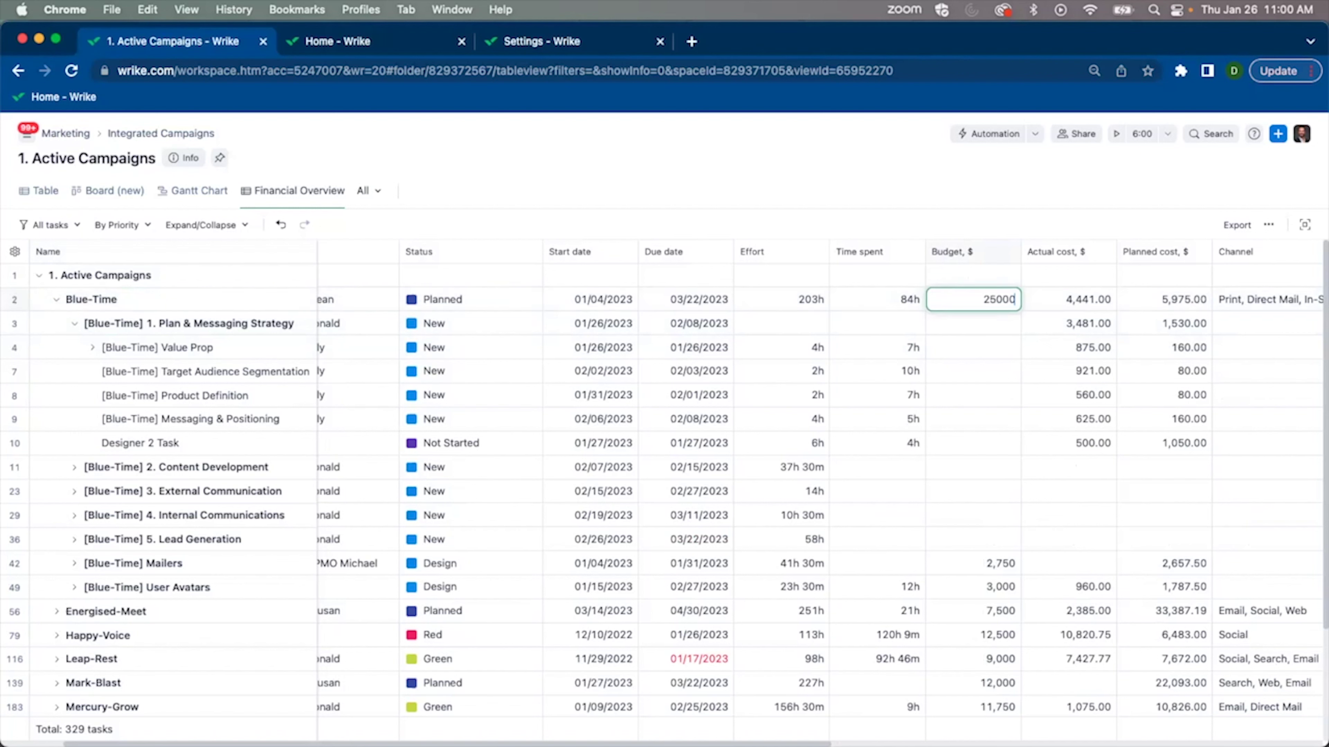
{"action": "key", "text": "Return"}
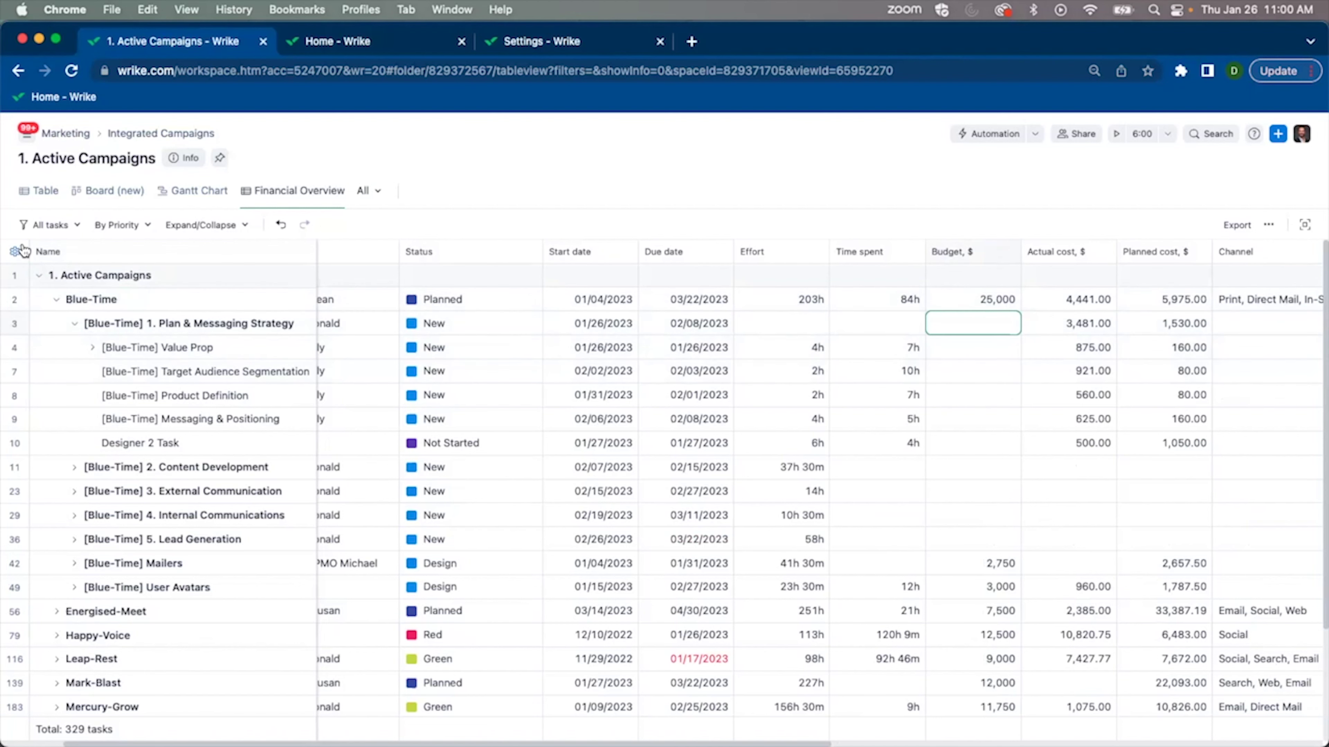
{"action": "left_click", "coordinate": [15, 252]}
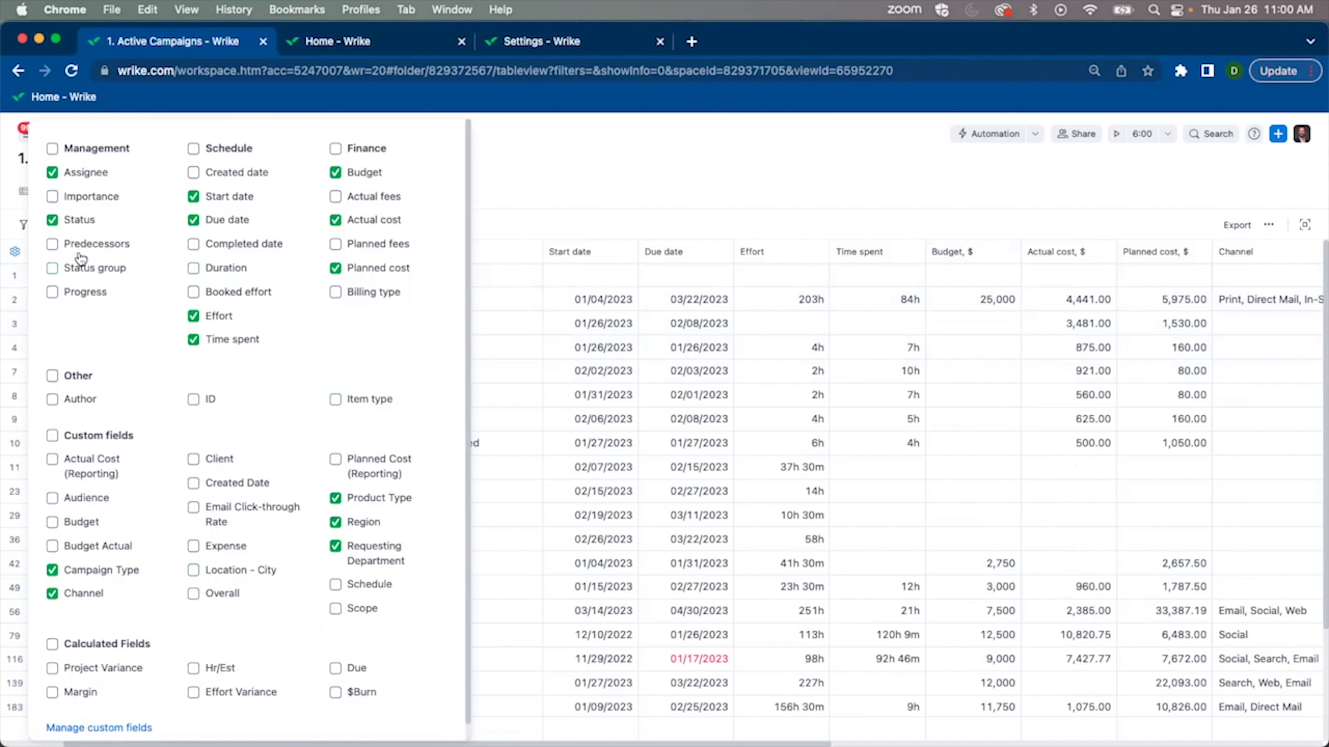
Add Project Variance, Margin and Hr/Est columns and scroll right to view them.
{"action": "left_click", "coordinate": [110, 675]}
{"action": "left_click", "coordinate": [80, 698]}
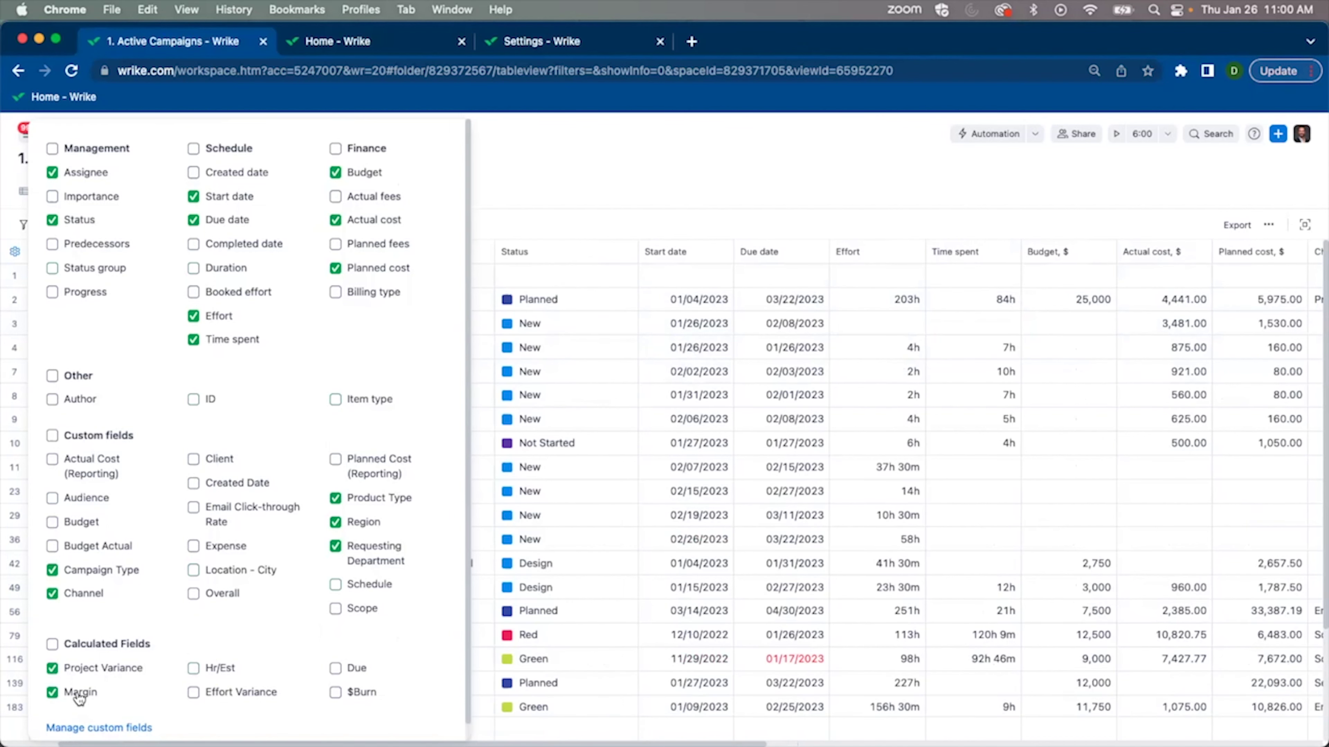
{"action": "left_click", "coordinate": [219, 675]}
{"action": "left_click", "coordinate": [759, 179]}
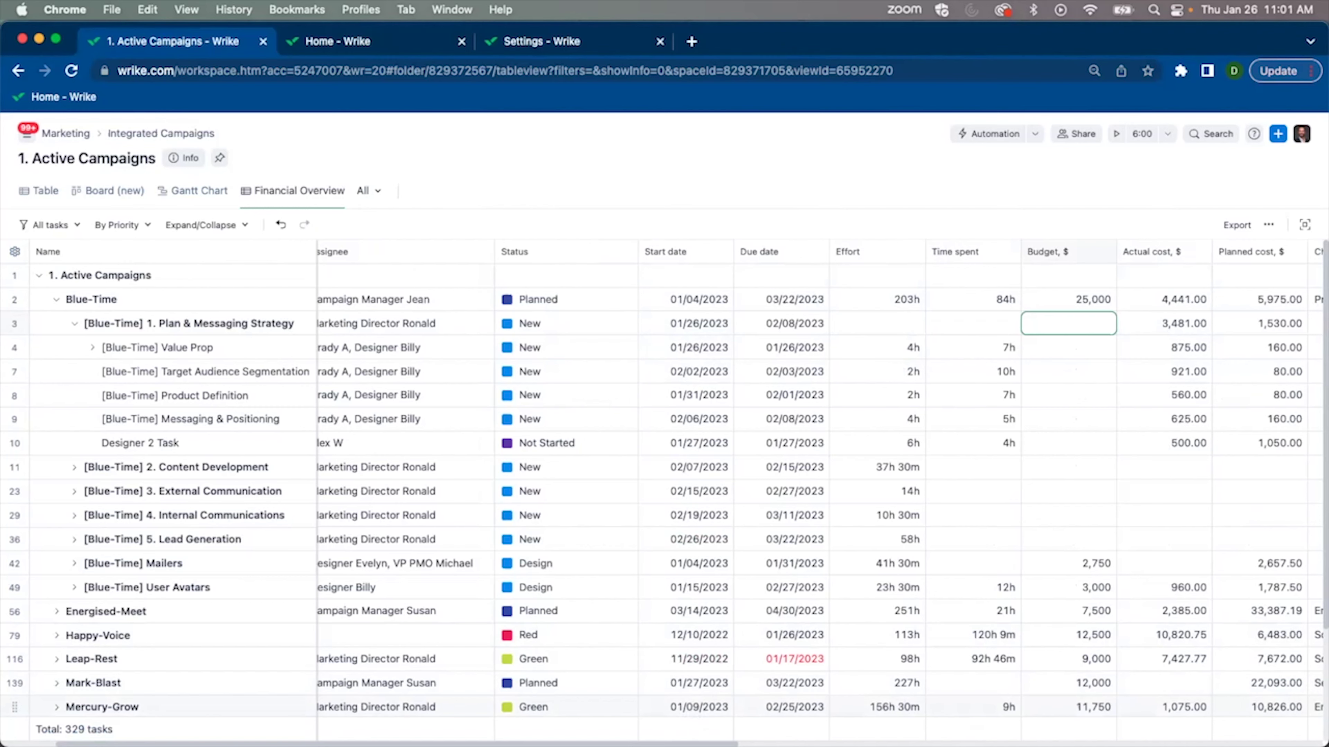
{"action": "scroll", "coordinate": [1084, 702], "scroll_direction": "right", "scroll_amount": 15}
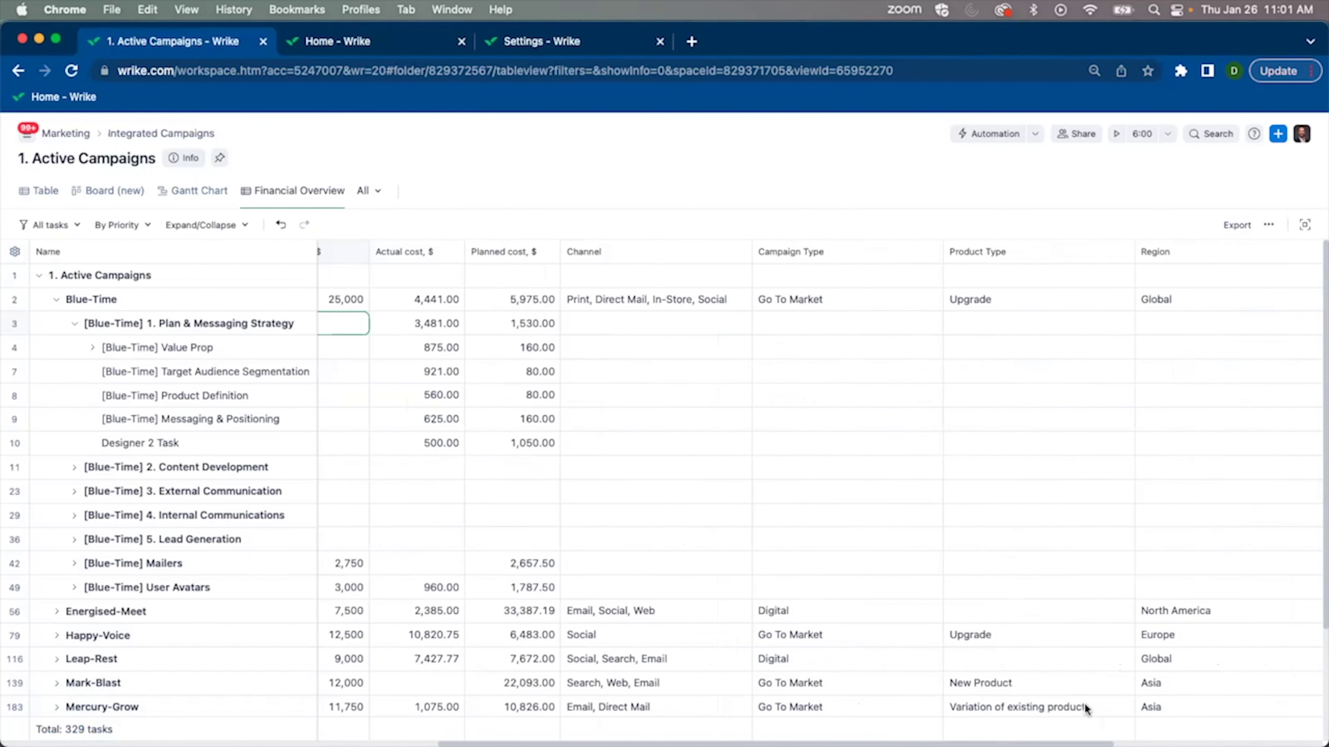
{"action": "scroll", "coordinate": [1237, 697], "scroll_direction": "right", "scroll_amount": 5}
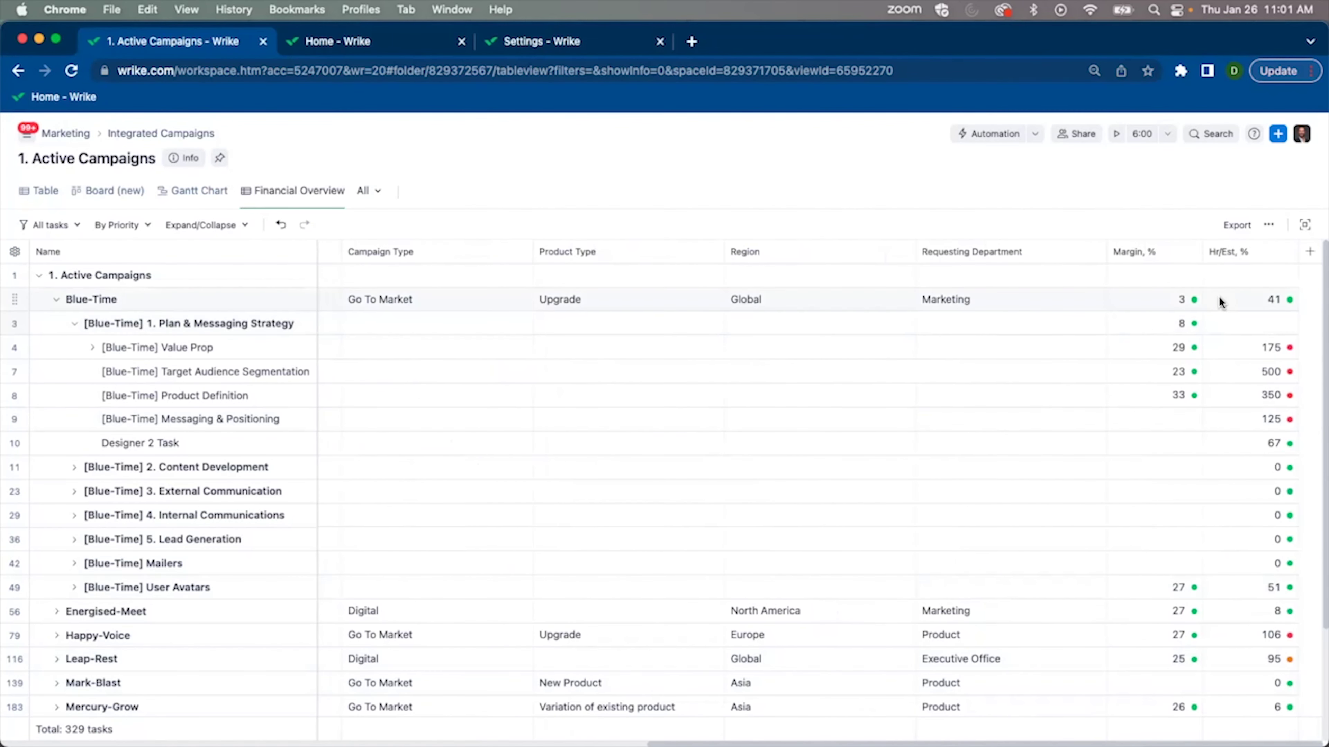